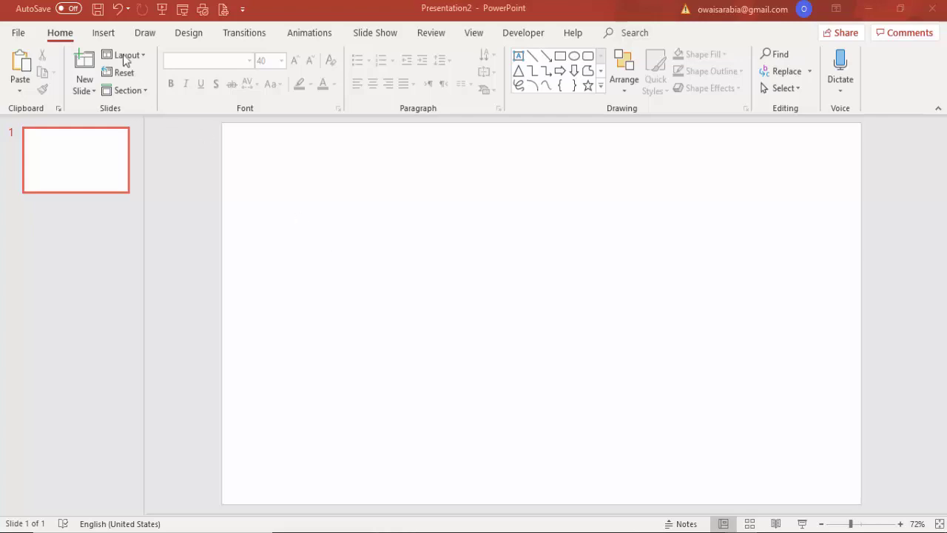
# Insert the picture aerial-view-new-york-manhattan-night_75891-218 from the Bacground images folder onto the blank slide
pyautogui.click(111, 31)
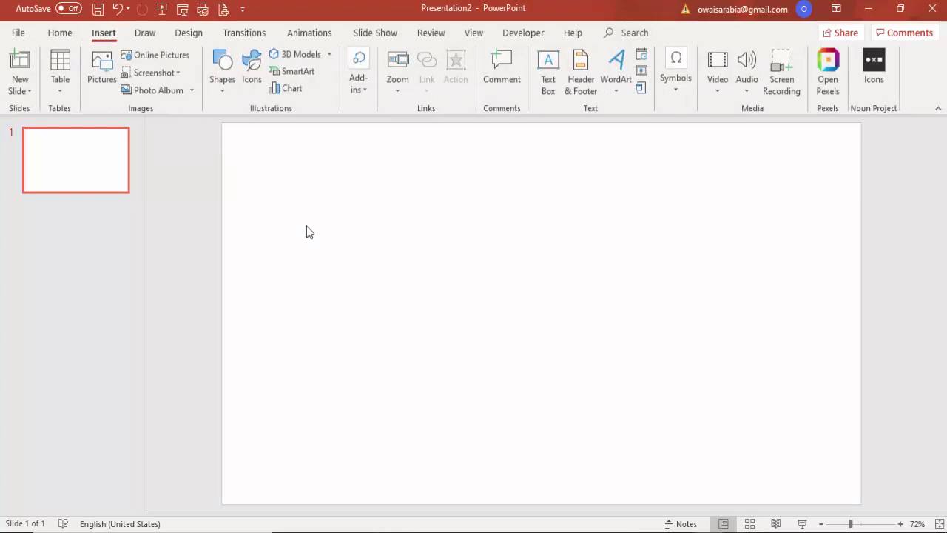
pyautogui.click(102, 65)
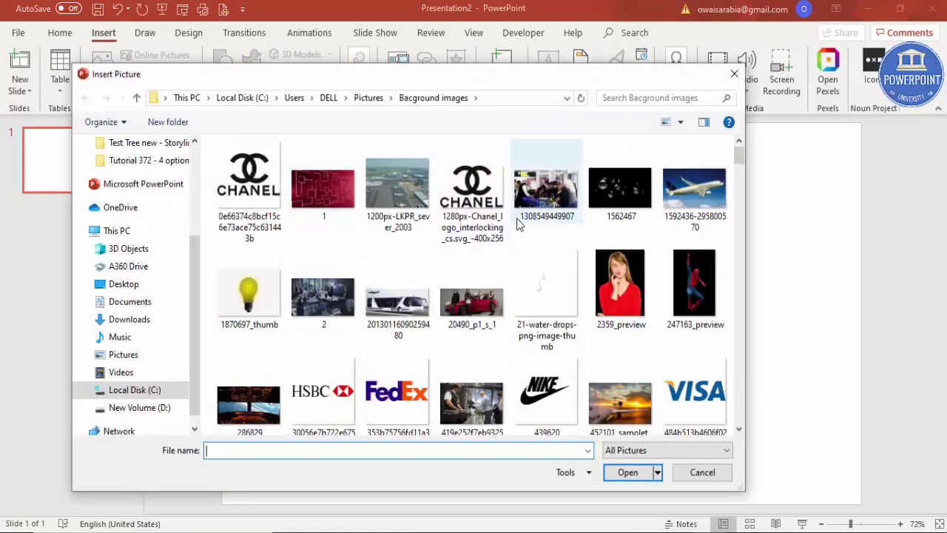
pyautogui.click(465, 210)
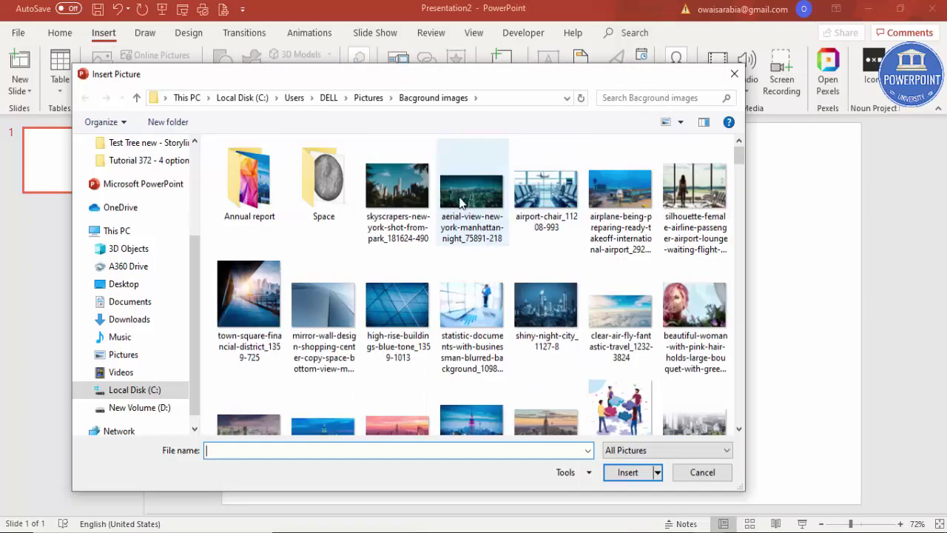
pyautogui.click(641, 473)
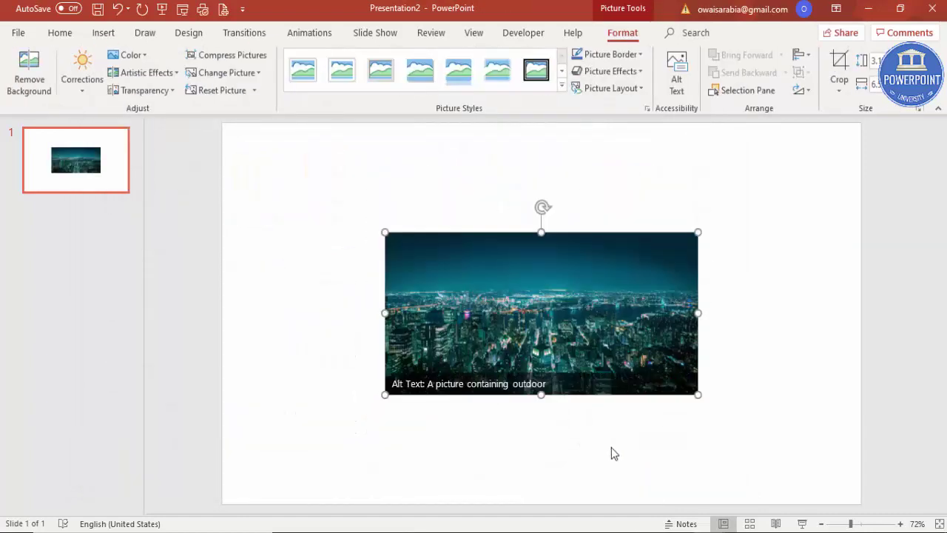
# Crop the city picture to a 16:9 landscape aspect ratio
pyautogui.click(841, 92)
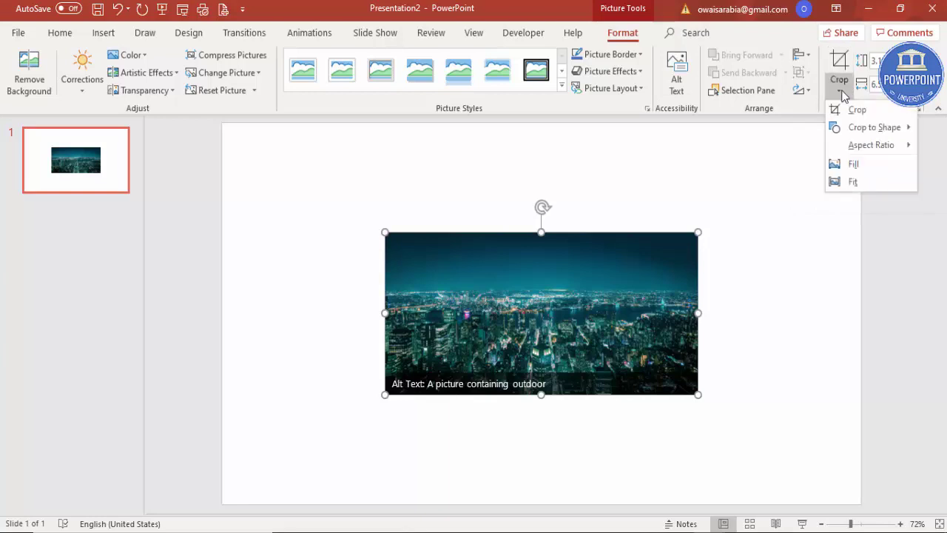
pyautogui.moveTo(865, 147)
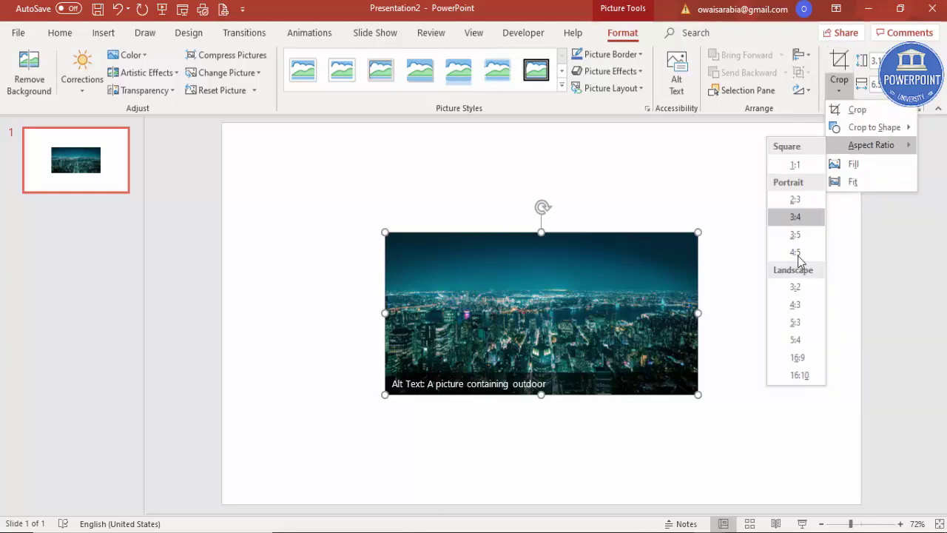
pyautogui.click(801, 361)
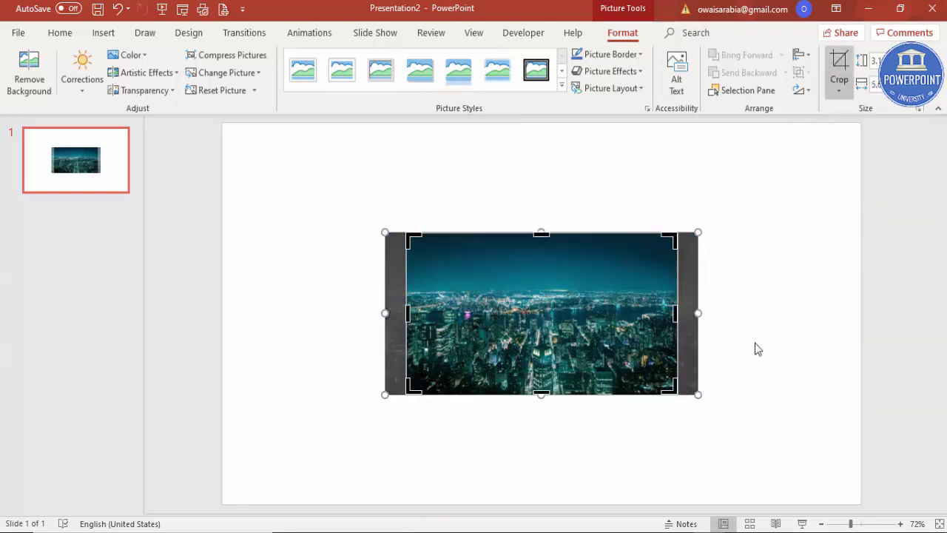
pyautogui.click(755, 348)
# Align the cropped city picture with the slide's top-left corner and enlarge it to fill the whole slide
pyautogui.moveTo(632, 339); pyautogui.dragTo(447, 229)
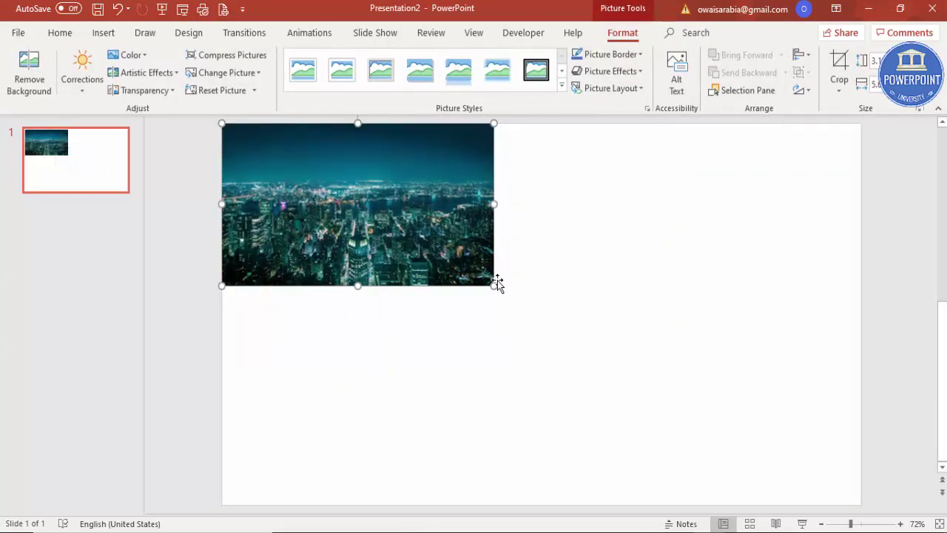
pyautogui.moveTo(495, 286); pyautogui.dragTo(871, 345)
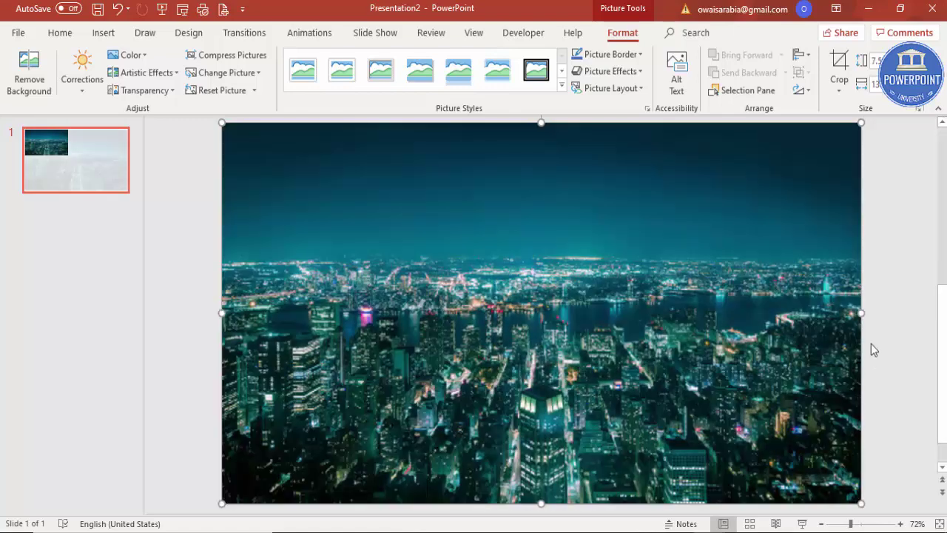
pyautogui.click(881, 228)
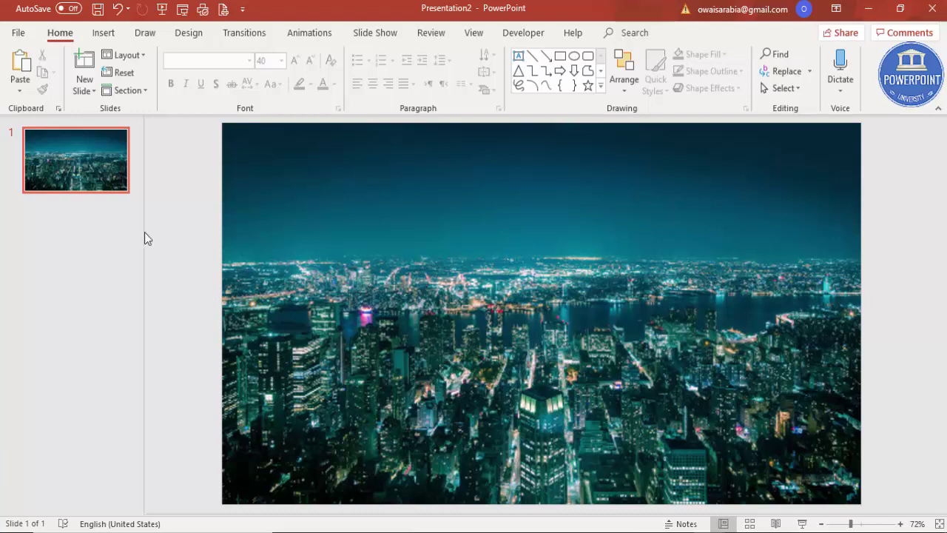
# Duplicate slide 1 with the full-slide city picture
pyautogui.click(103, 172)
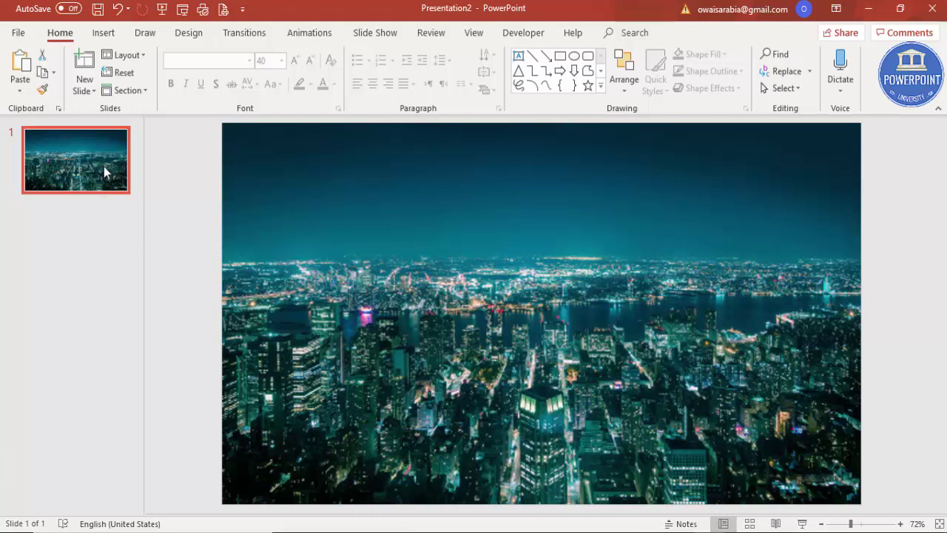
pyautogui.rightClick(104, 167)
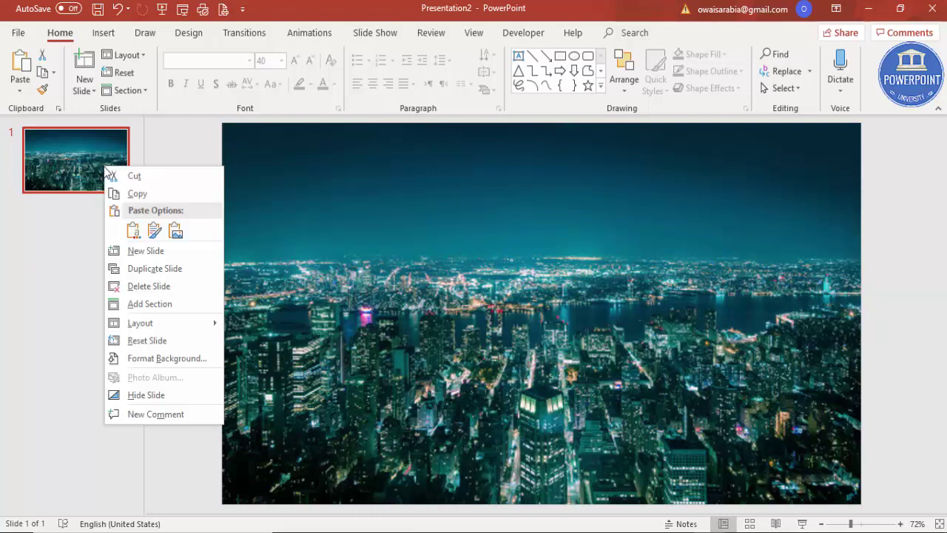
pyautogui.click(140, 268)
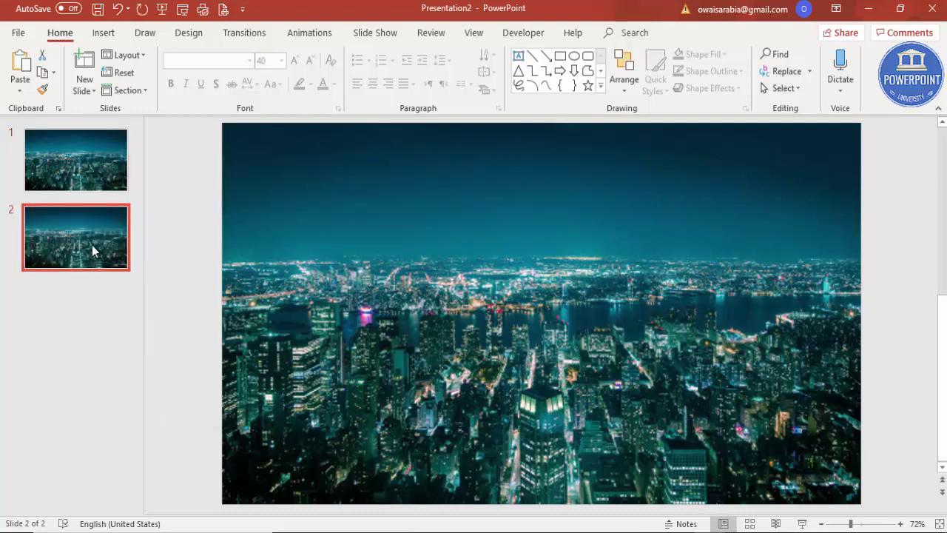
# Start Remove Background on slide 2's city picture and mark the small patch near the horizon for removal
pyautogui.click(441, 333)
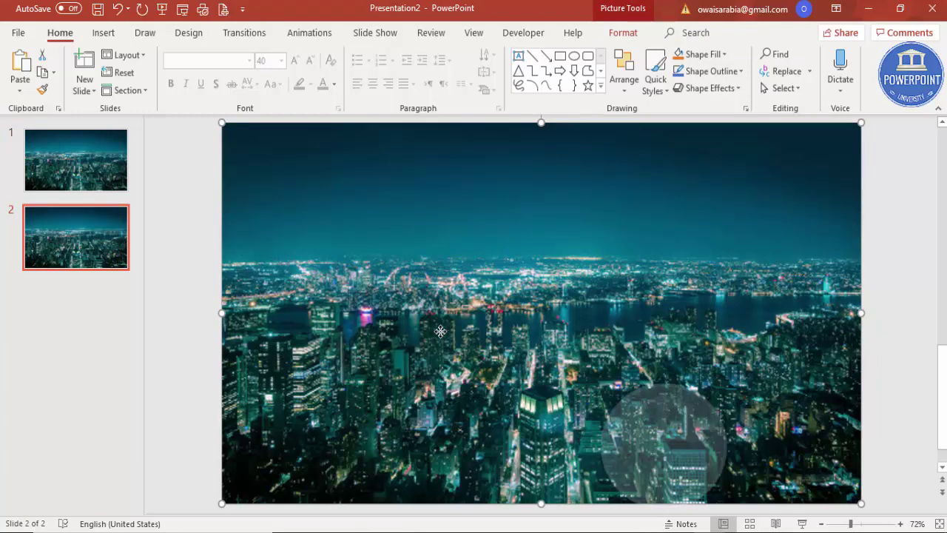
pyautogui.click(623, 34)
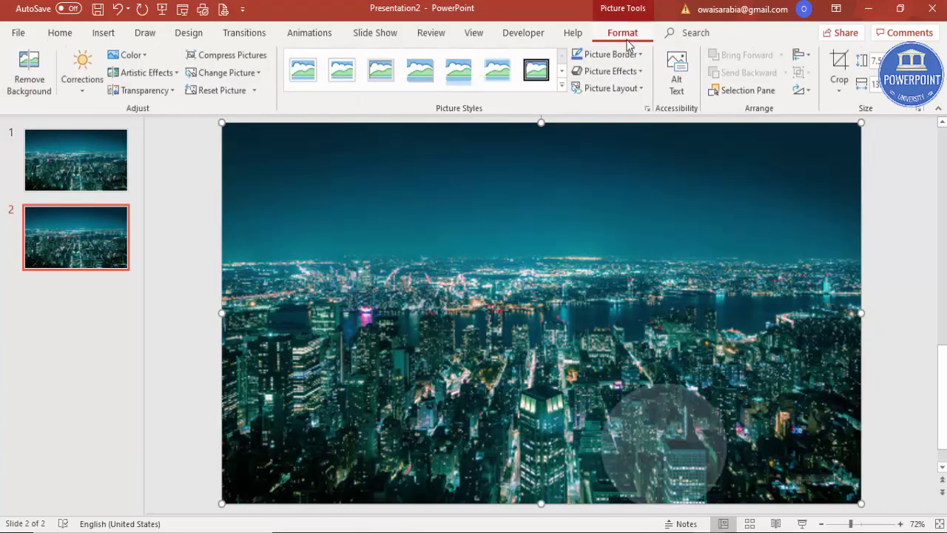
pyautogui.click(29, 65)
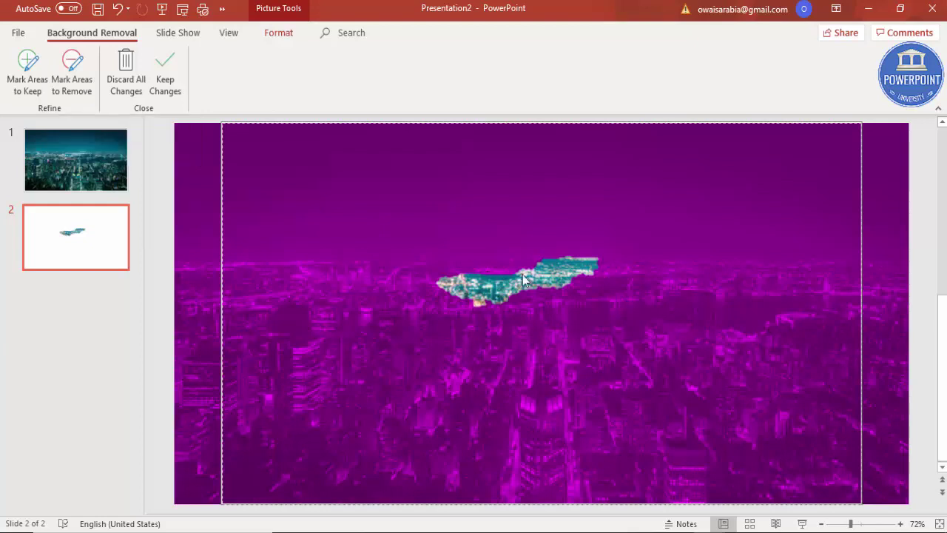
pyautogui.click(80, 84)
pyautogui.moveTo(485, 292); pyautogui.dragTo(576, 264)
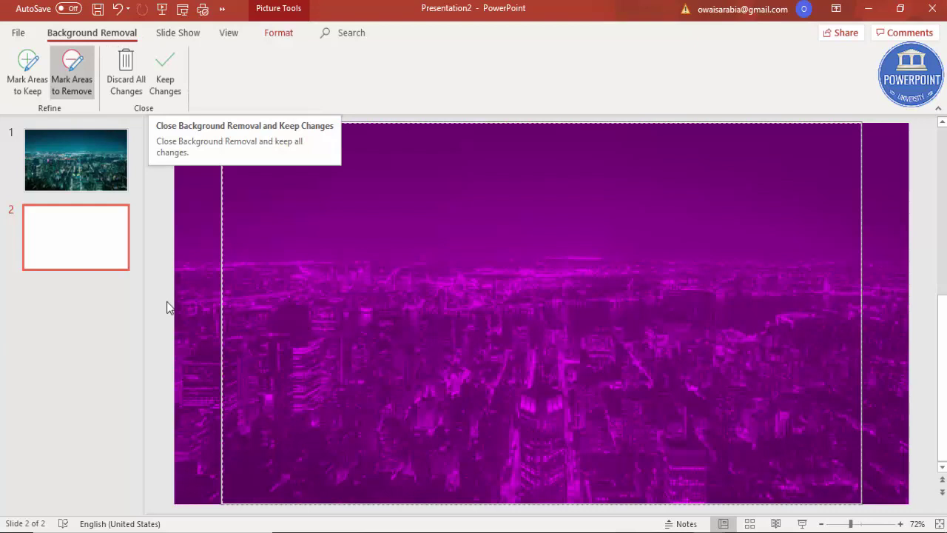
# Mark the city buildings across the full width of the picture's lower half as areas to keep
pyautogui.click(33, 61)
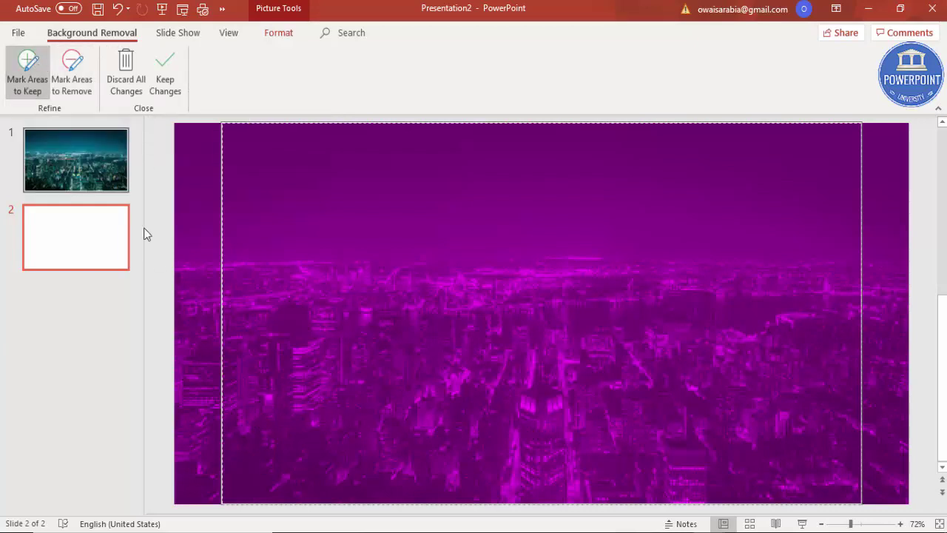
pyautogui.moveTo(200, 384)
pyautogui.mouseDown()
pyautogui.moveTo(493, 371)
pyautogui.moveTo(855, 381)
pyautogui.mouseUp()
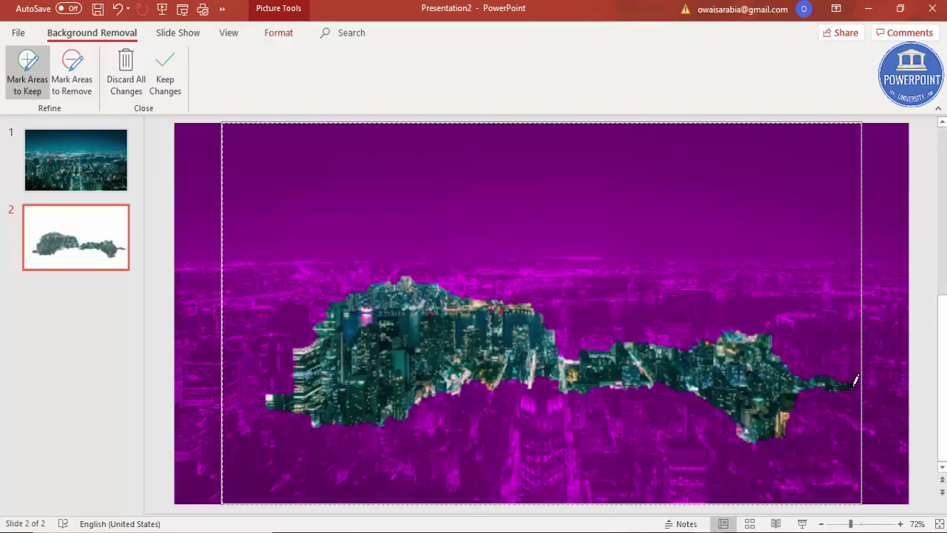
pyautogui.moveTo(335, 430); pyautogui.dragTo(835, 381)
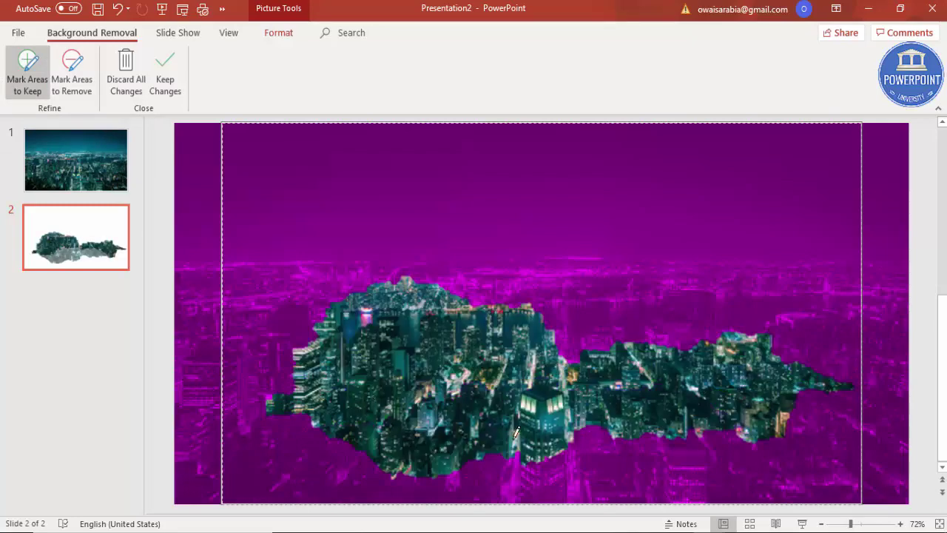
pyautogui.moveTo(495, 459); pyautogui.dragTo(910, 428)
pyautogui.moveTo(661, 476); pyautogui.dragTo(661, 476)
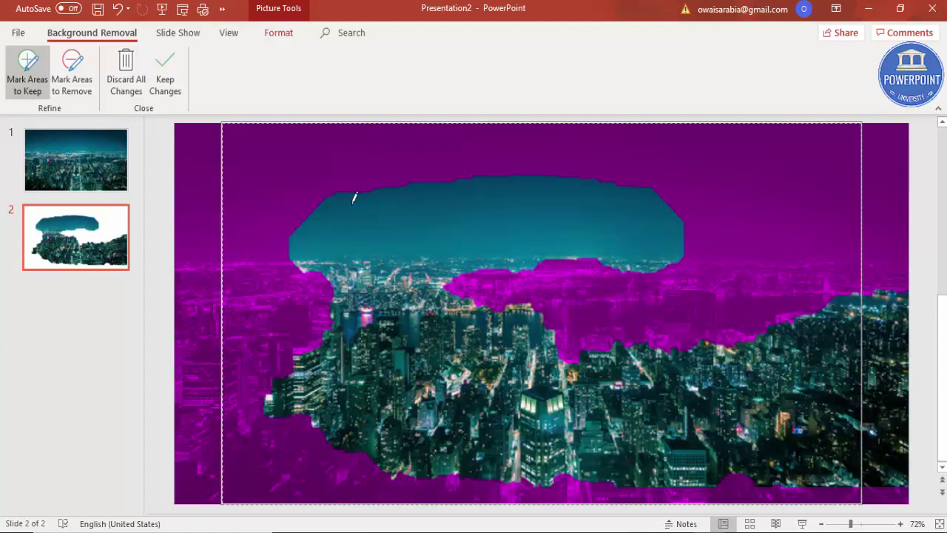
pyautogui.moveTo(266, 373); pyautogui.dragTo(306, 494)
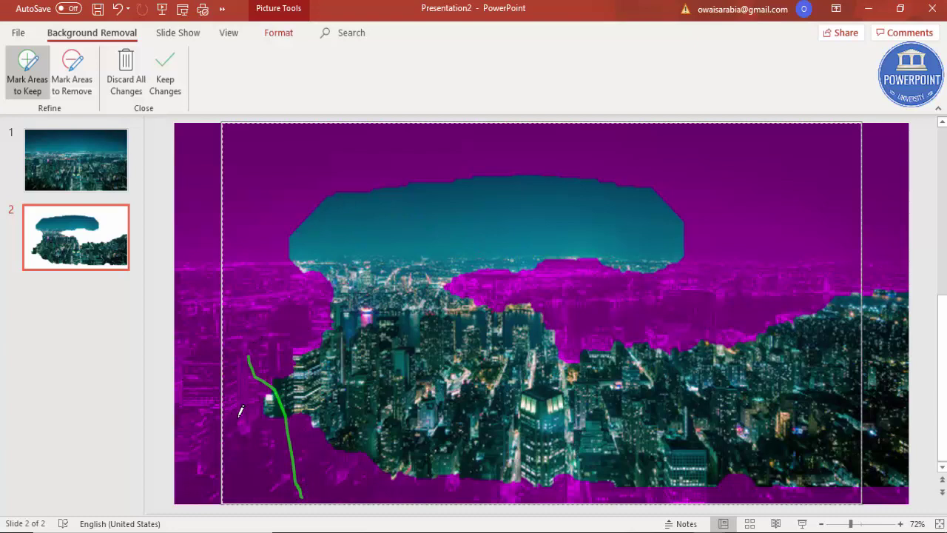
pyautogui.moveTo(221, 361); pyautogui.dragTo(222, 444)
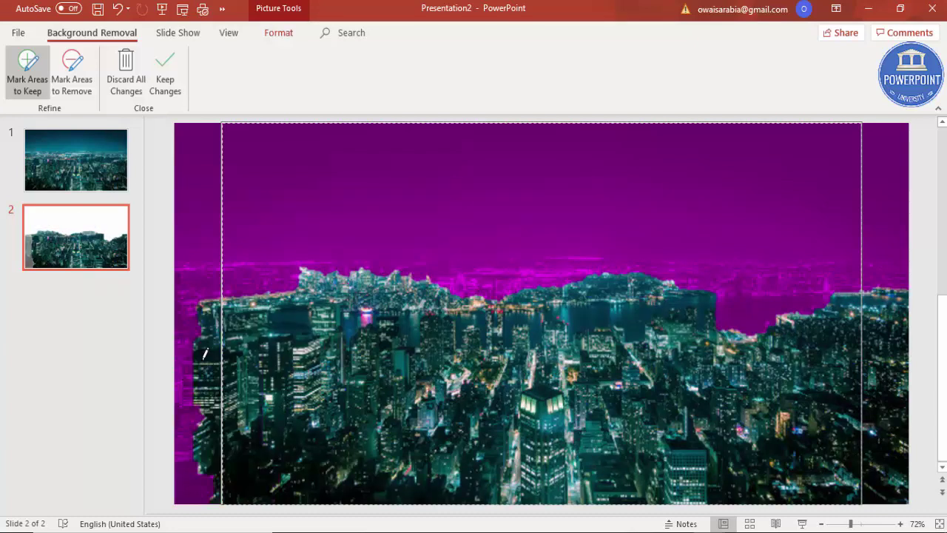
pyautogui.moveTo(198, 338); pyautogui.dragTo(195, 478)
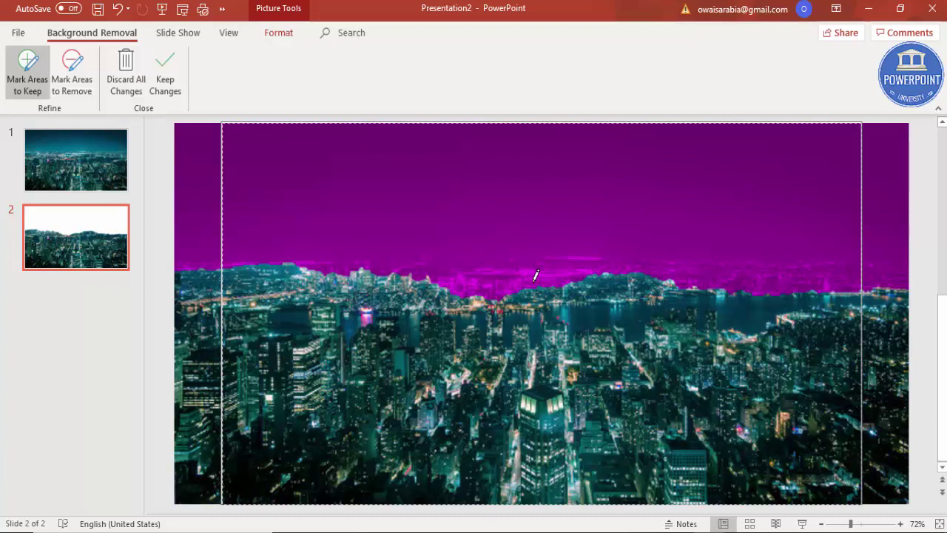
# Mark the distant skyline along the horizon as areas to keep, and undo the last stroke that reaches into the sky
pyautogui.moveTo(476, 287)
pyautogui.mouseDown()
pyautogui.moveTo(631, 282)
pyautogui.moveTo(670, 293)
pyautogui.moveTo(501, 268)
pyautogui.moveTo(658, 307)
pyautogui.moveTo(709, 300)
pyautogui.mouseUp()
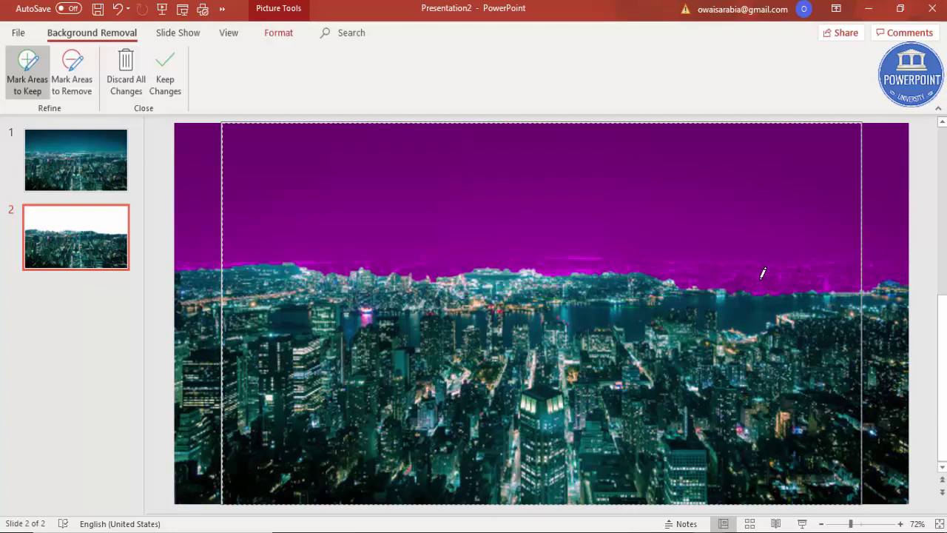
pyautogui.moveTo(763, 273); pyautogui.dragTo(592, 280)
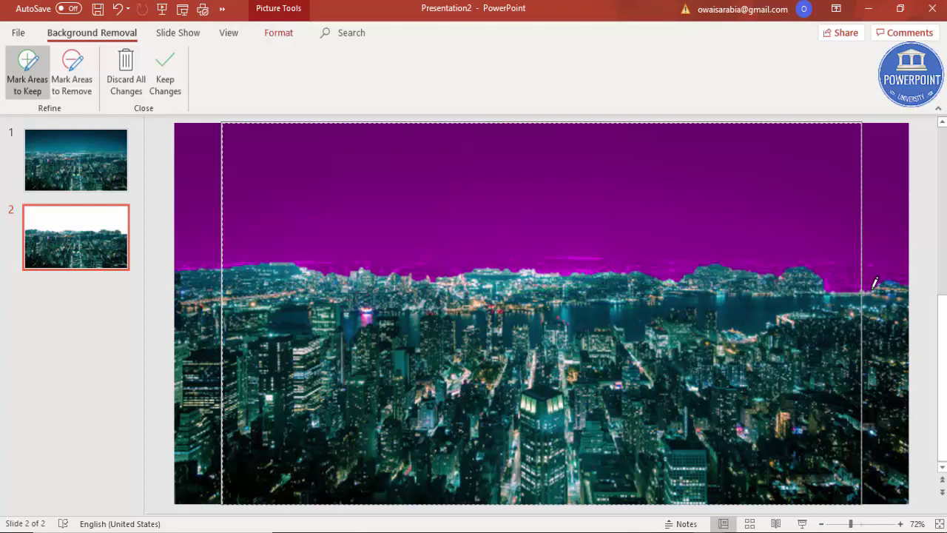
pyautogui.moveTo(872, 277)
pyautogui.mouseDown()
pyautogui.moveTo(753, 286)
pyautogui.moveTo(520, 265)
pyautogui.moveTo(399, 269)
pyautogui.mouseUp()
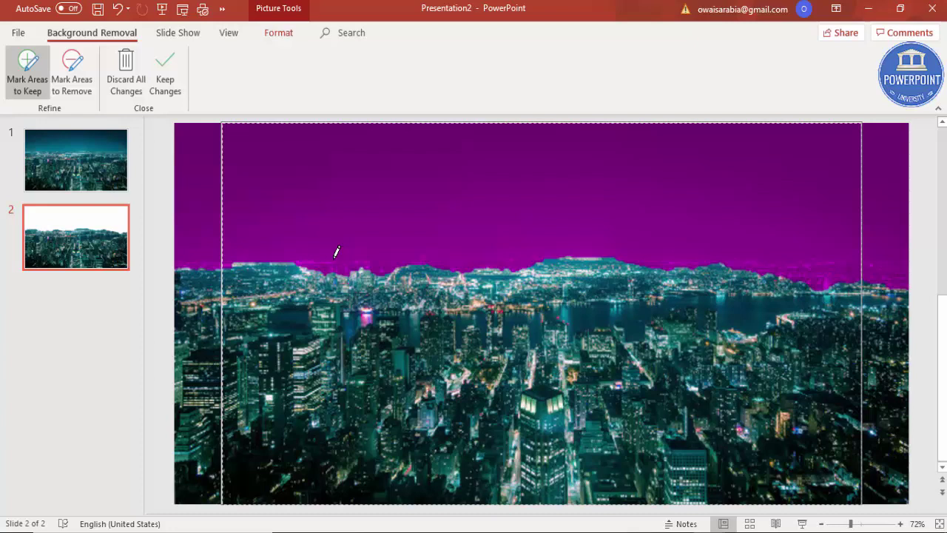
pyautogui.moveTo(337, 260); pyautogui.dragTo(484, 247)
pyautogui.hotkey('ctrl', 'z')
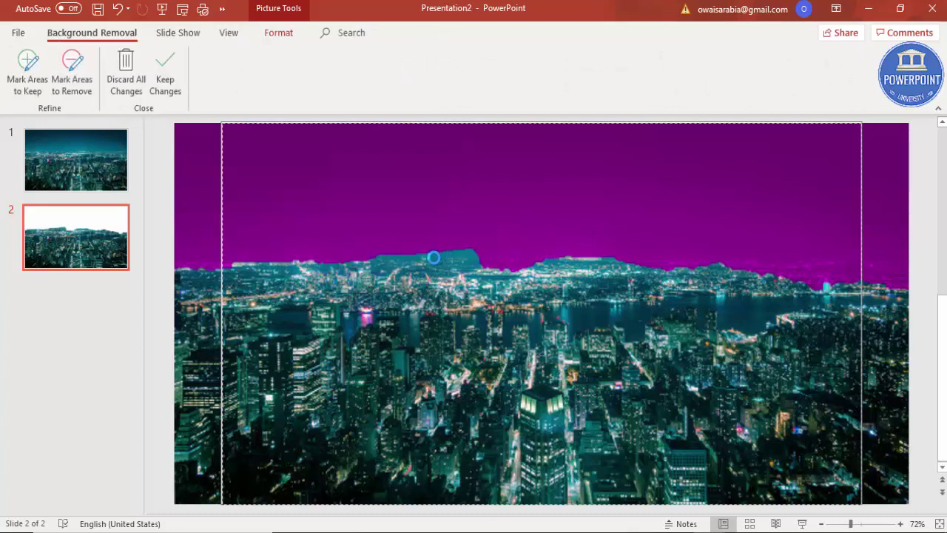
# Mark the remaining gaps along the horizon as areas to keep and apply the background removal
pyautogui.click(39, 64)
pyautogui.moveTo(328, 268)
pyautogui.mouseDown()
pyautogui.moveTo(463, 245)
pyautogui.moveTo(527, 263)
pyautogui.mouseUp()
pyautogui.moveTo(667, 262)
pyautogui.mouseDown()
pyautogui.moveTo(725, 253)
pyautogui.moveTo(771, 271)
pyautogui.moveTo(904, 256)
pyautogui.mouseUp()
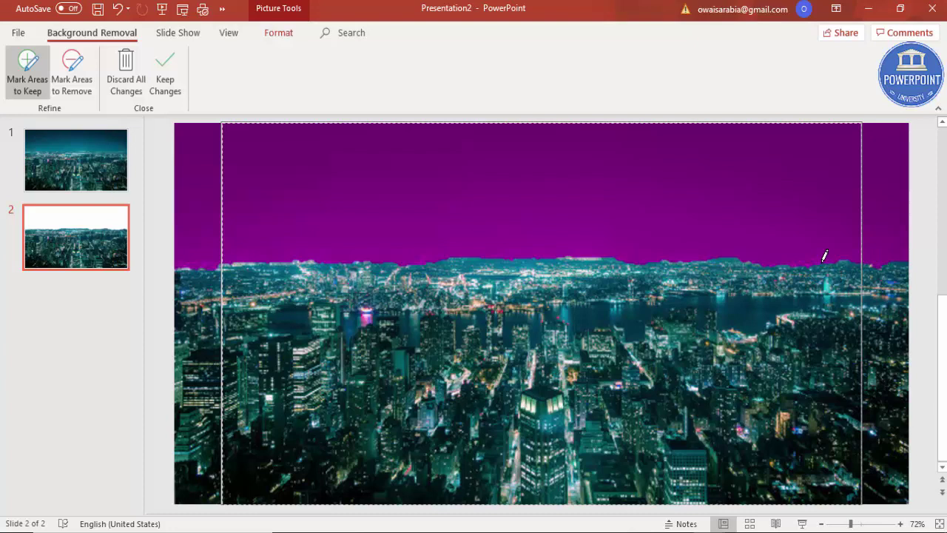
pyautogui.moveTo(792, 261); pyautogui.dragTo(797, 263)
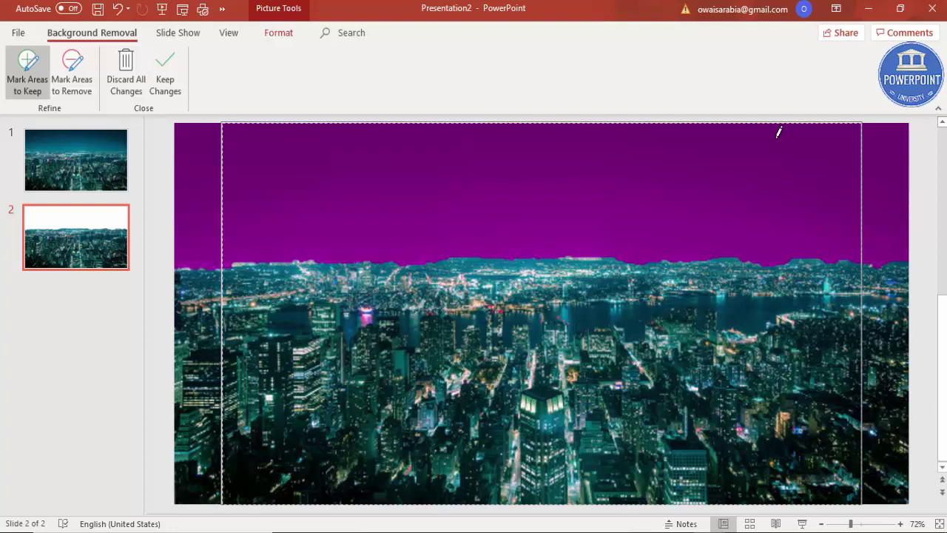
pyautogui.click(165, 78)
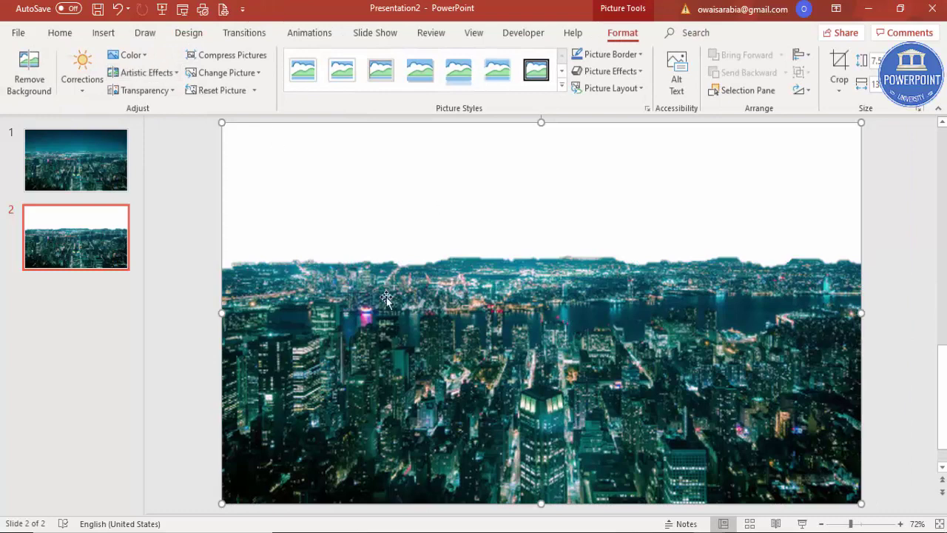
pyautogui.click(877, 302)
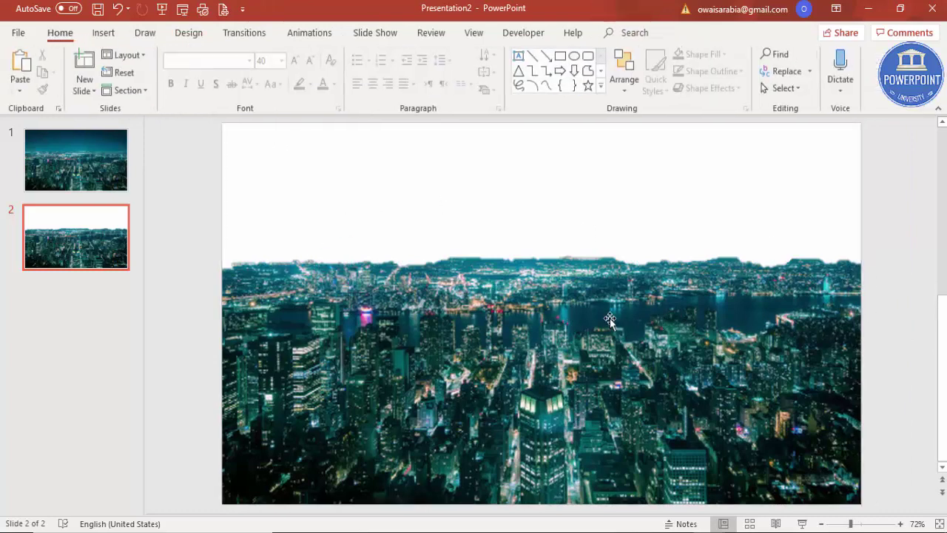
# Copy the cut-out city picture from slide 2 onto slide 1 and move it slightly upward over the full picture
pyautogui.click(565, 314)
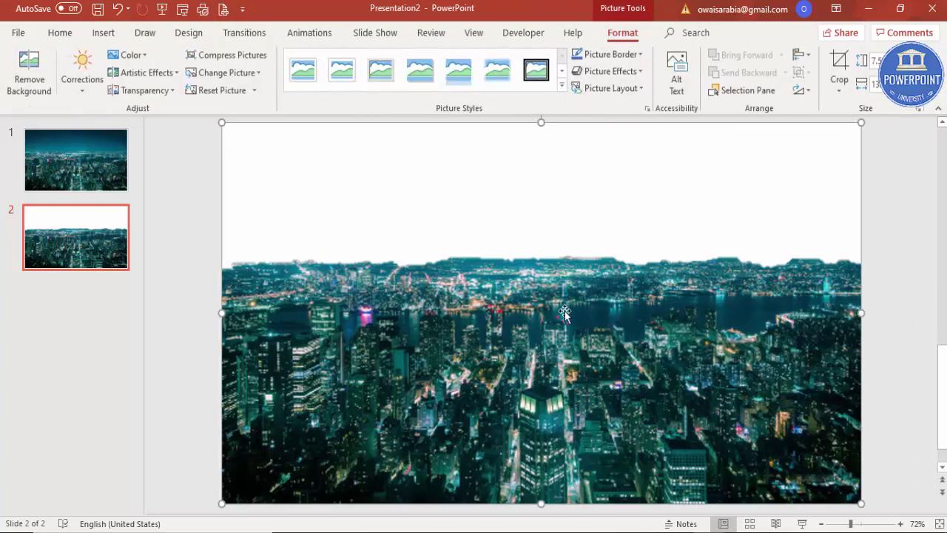
pyautogui.click(51, 168)
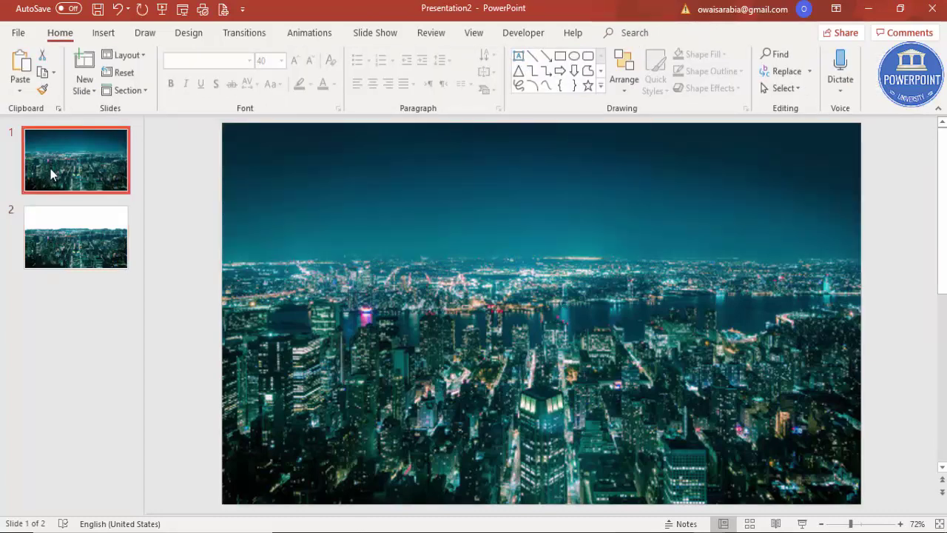
pyautogui.hotkey('ctrl', 'v')
pyautogui.moveTo(405, 361); pyautogui.dragTo(403, 357)
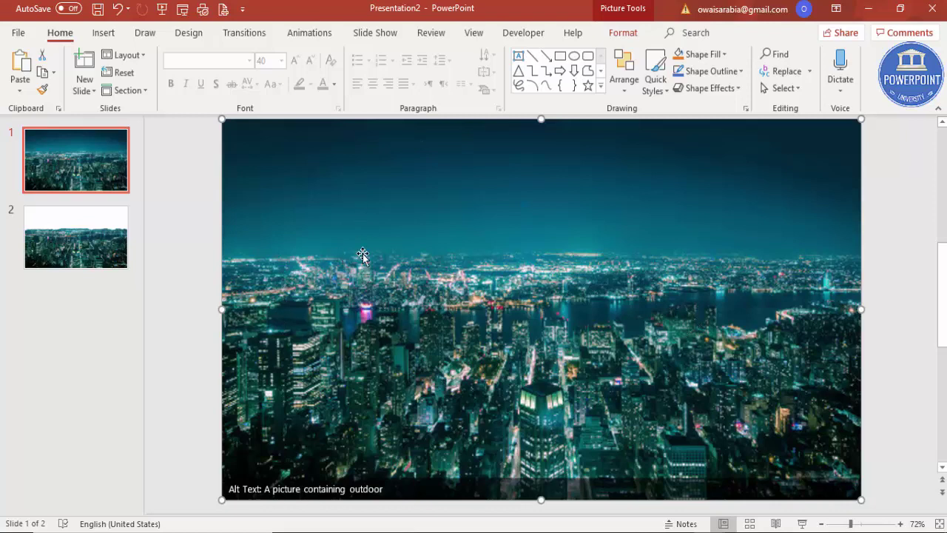
# Insert a text box over the city buildings in the lower half of slide 1 with the text MANHATTAN
pyautogui.click(869, 200)
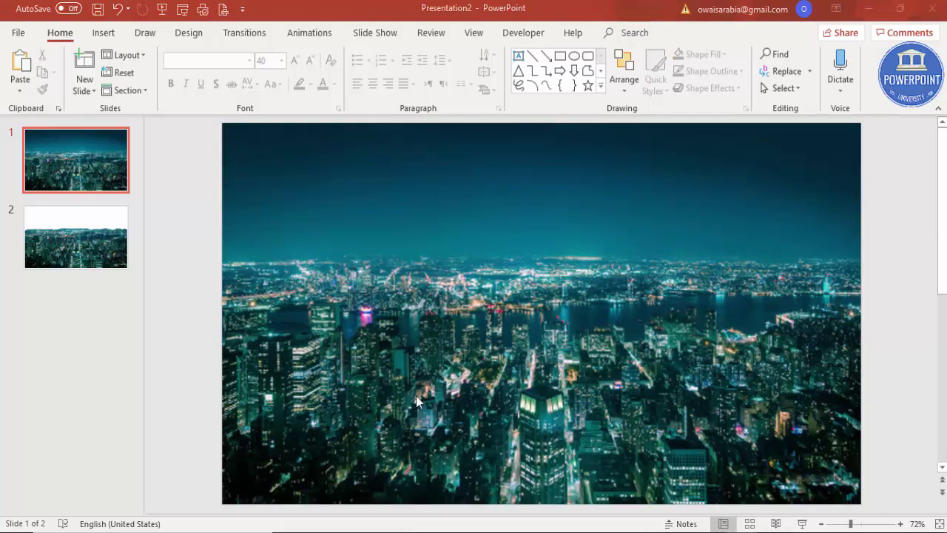
pyautogui.click(113, 31)
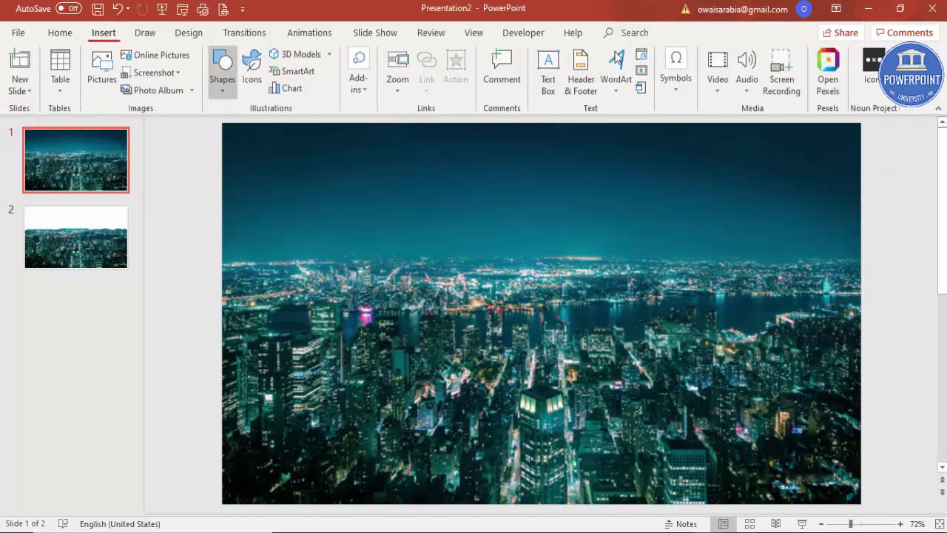
pyautogui.click(548, 78)
pyautogui.moveTo(377, 372)
pyautogui.mouseDown()
pyautogui.moveTo(628, 441)
pyautogui.moveTo(694, 444)
pyautogui.mouseUp()
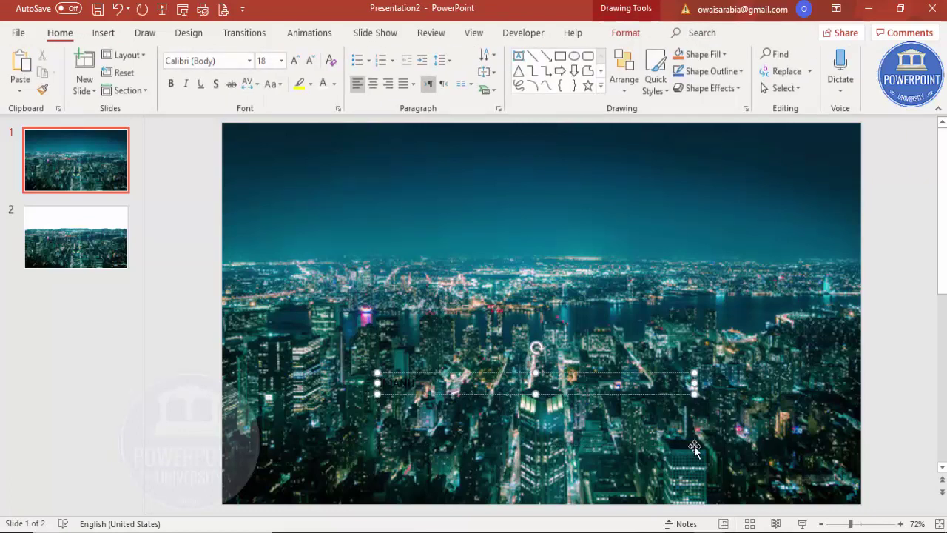
pyautogui.write('MANHATTAN')
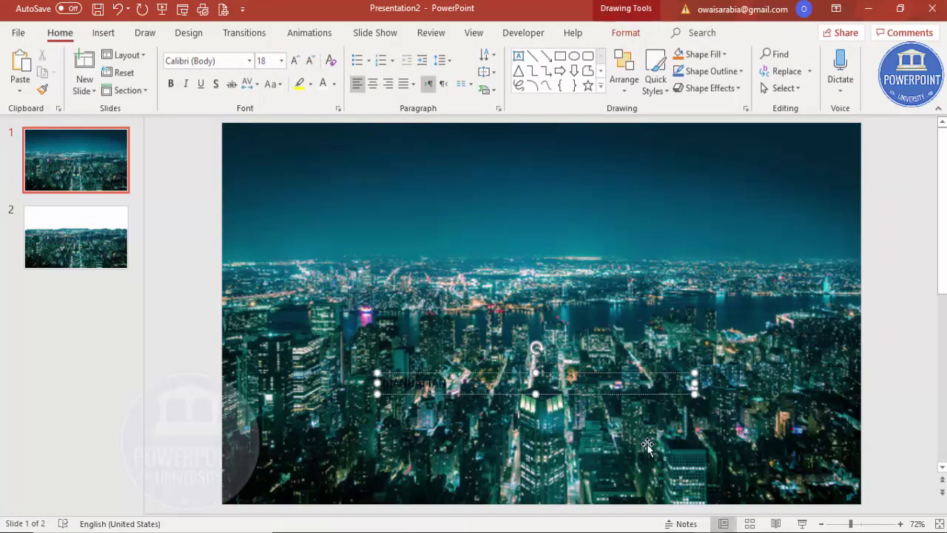
# Format the MANHATTAN text in white, set its font to Impact and center it in its text box
pyautogui.click(502, 376)
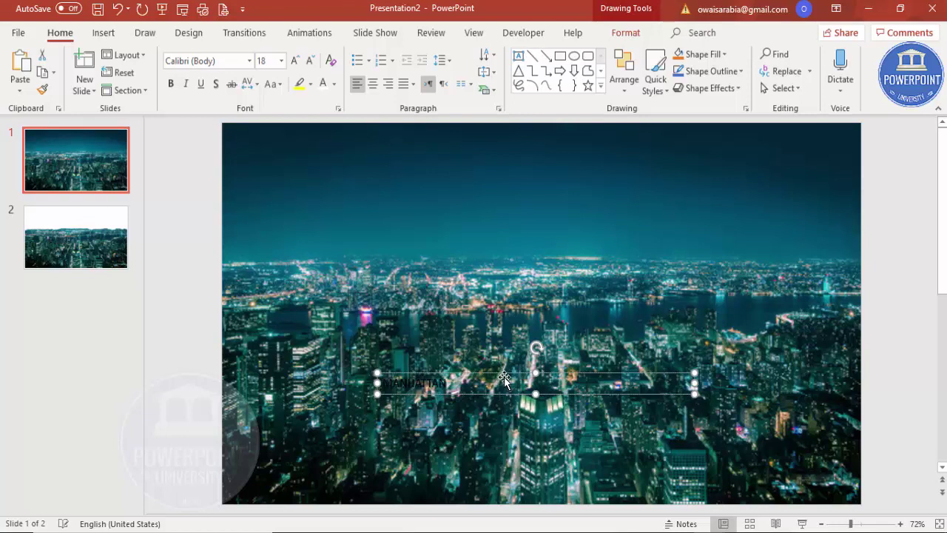
pyautogui.click(328, 85)
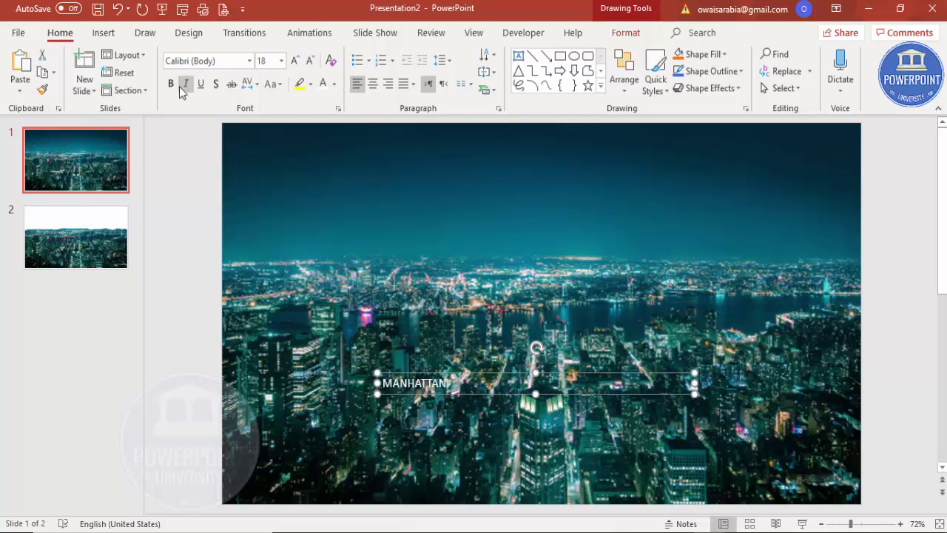
pyautogui.click(211, 62)
pyautogui.write('Impact')
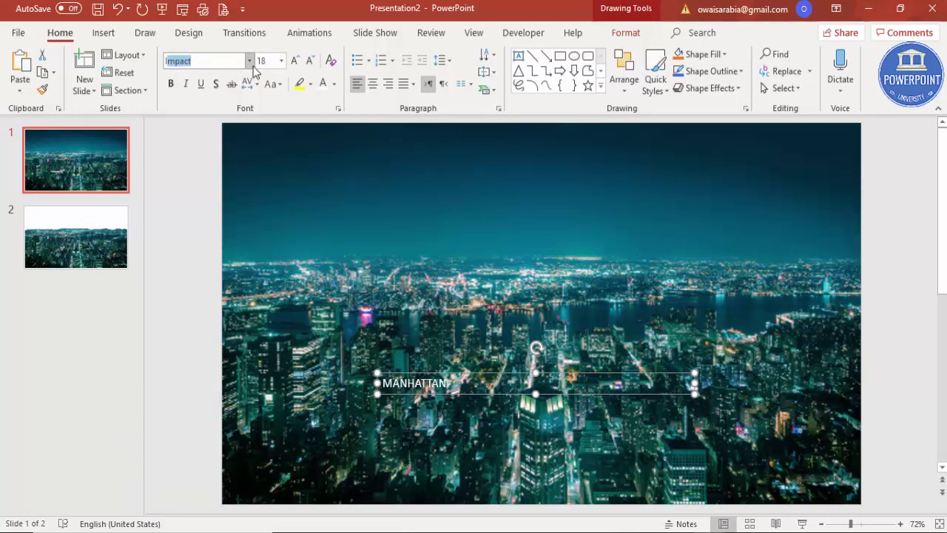
pyautogui.press('Return')
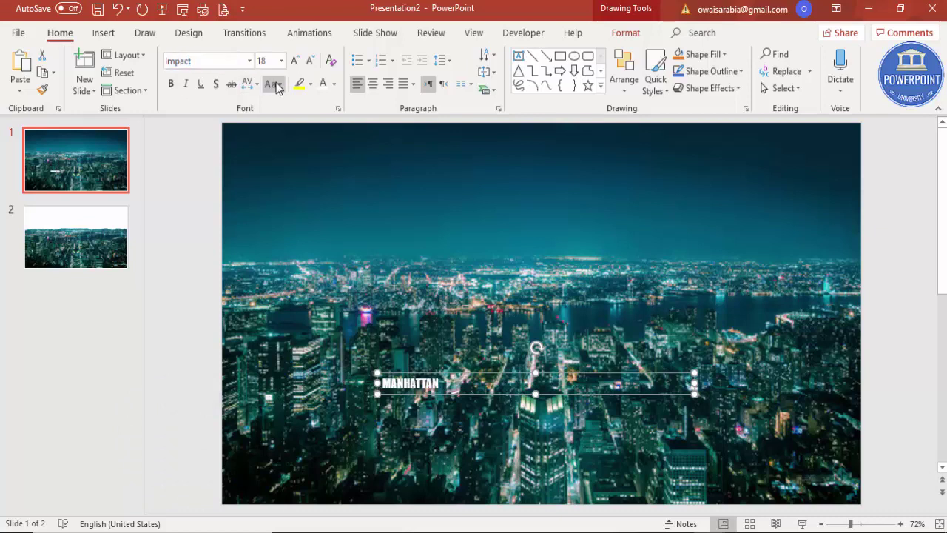
pyautogui.click(372, 84)
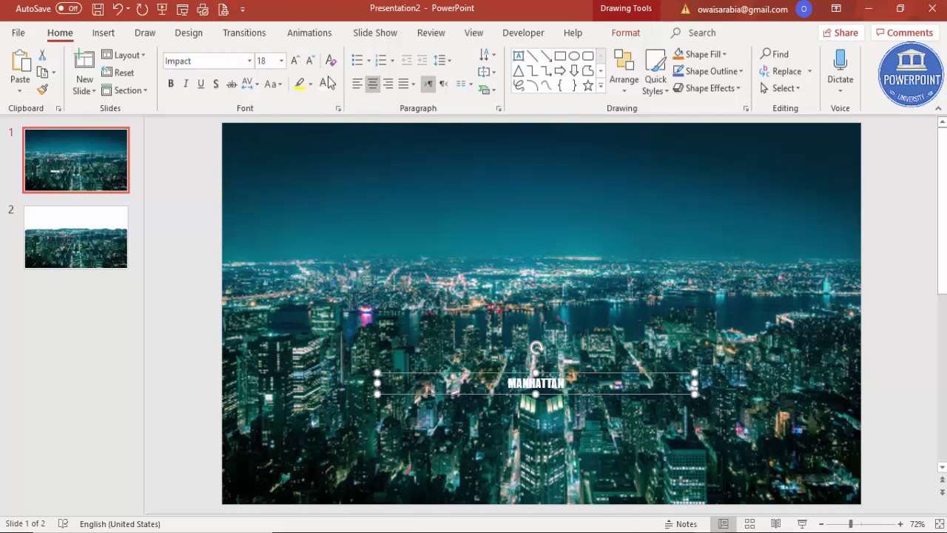
# Increase the MANHATTAN text's font size to 88
pyautogui.click(294, 60)
pyautogui.click(294, 60)
pyautogui.click(294, 60)
pyautogui.click(294, 60)
pyautogui.click(294, 60)
pyautogui.click(293, 60)
pyautogui.click(294, 60)
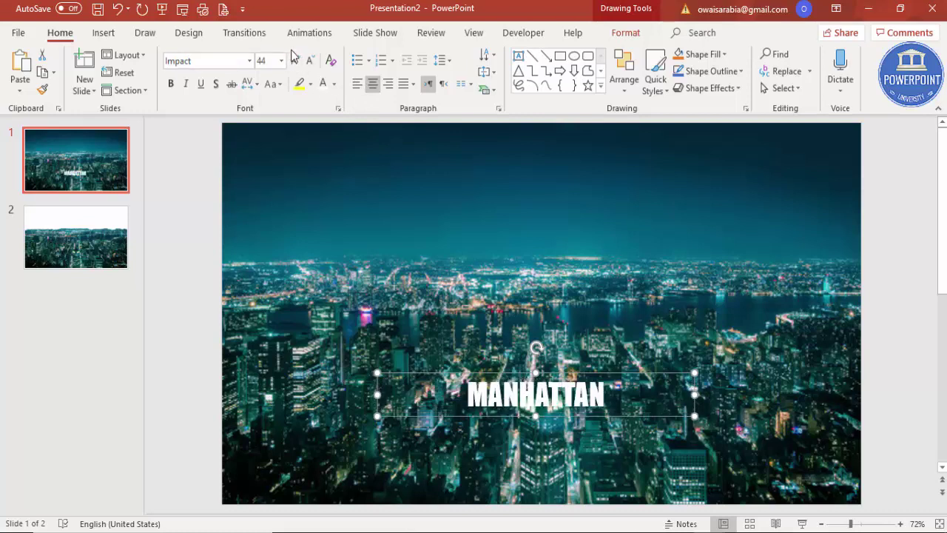
pyautogui.click(293, 60)
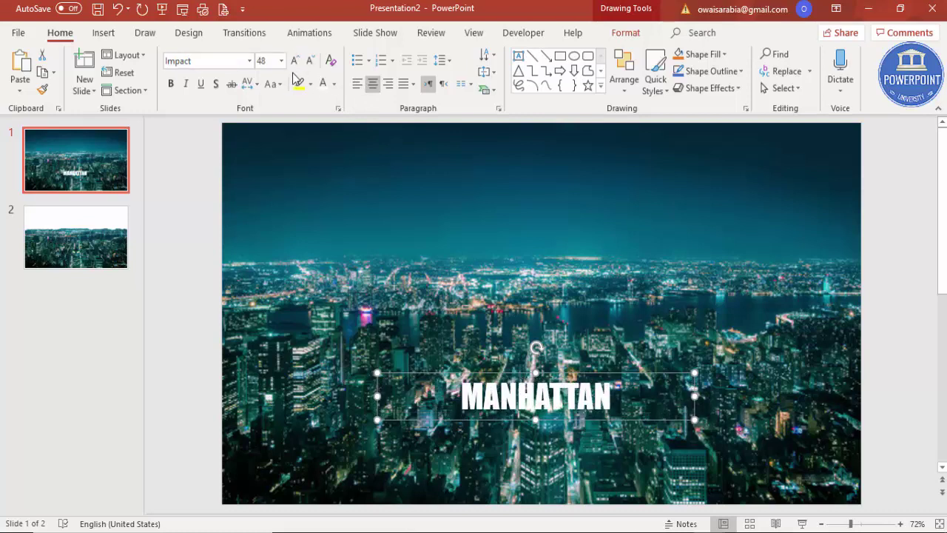
pyautogui.click(294, 60)
pyautogui.click(294, 60)
pyautogui.click(294, 60)
pyautogui.click(294, 60)
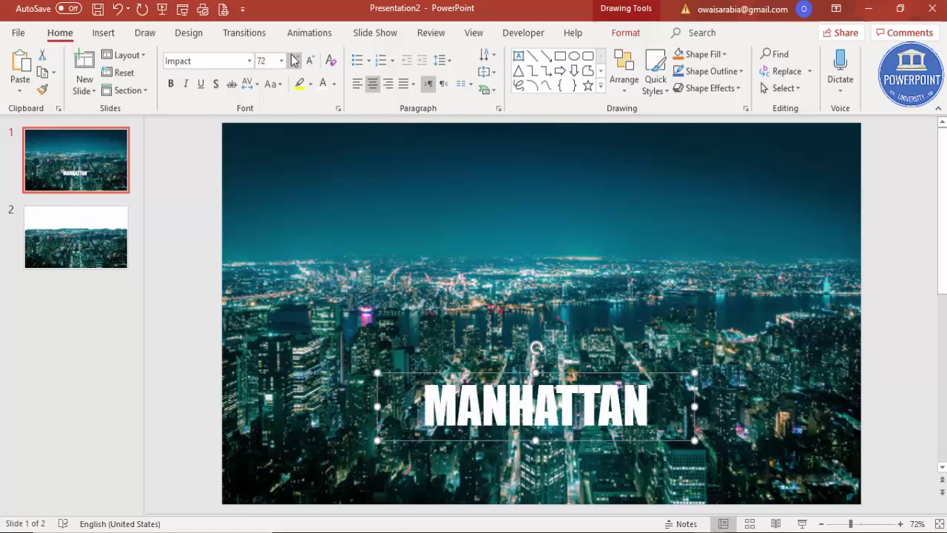
pyautogui.click(293, 60)
pyautogui.click(294, 60)
# Widen the MANHATTAN text box on both sides and increase its font size to 166
pyautogui.moveTo(377, 413); pyautogui.dragTo(286, 414)
pyautogui.moveTo(694, 414); pyautogui.dragTo(793, 413)
pyautogui.click(296, 61)
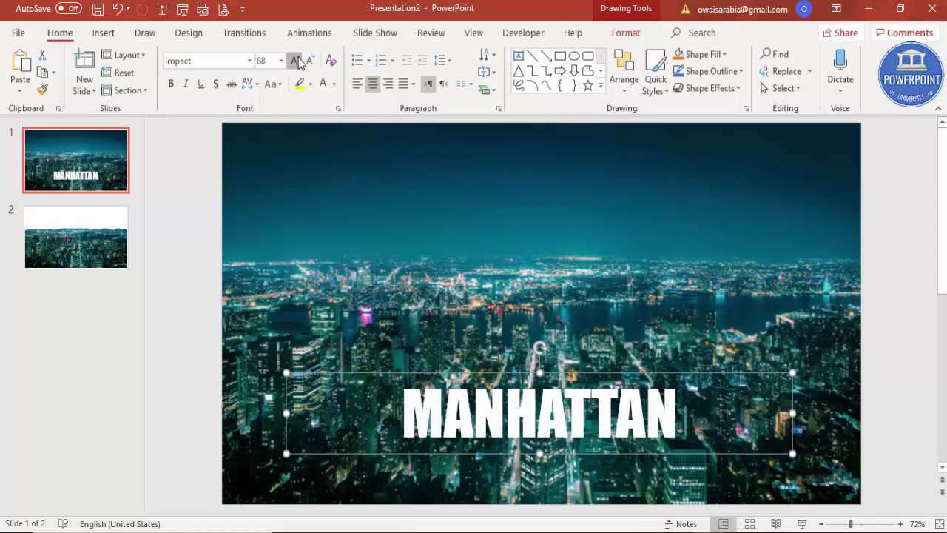
pyautogui.click(296, 60)
pyautogui.click(296, 61)
pyautogui.click(296, 61)
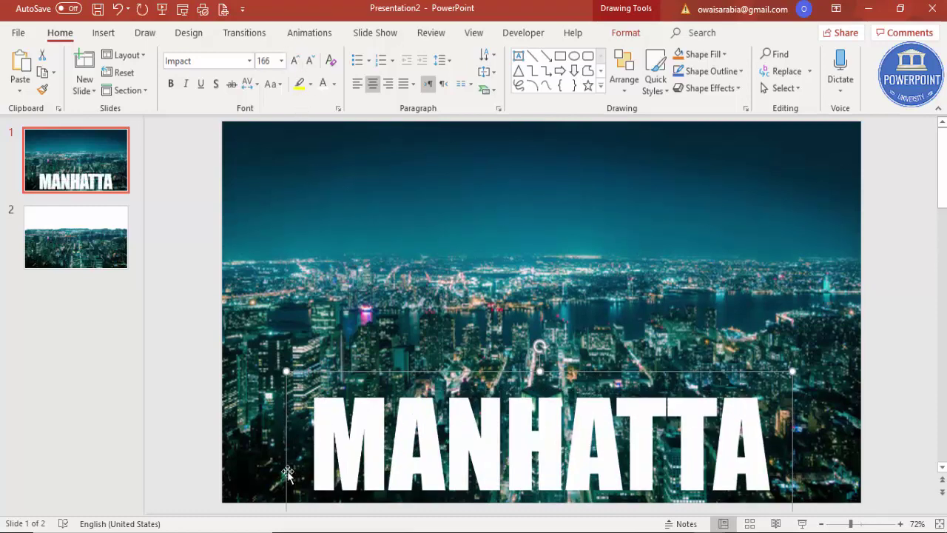
# Stretch the title's text box across the full slide width so MANHATTAN fits on one line, and position it over the city buildings
pyautogui.moveTo(387, 445); pyautogui.dragTo(570, 504)
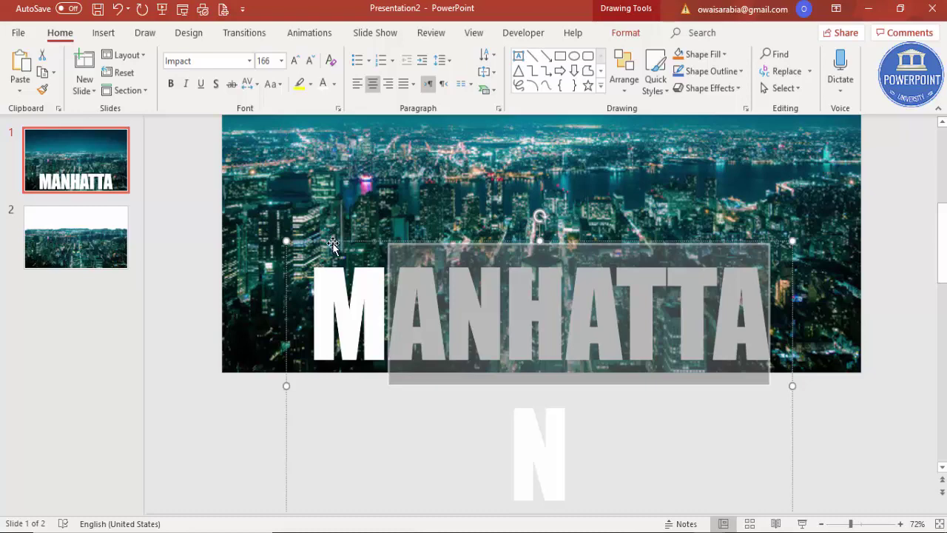
pyautogui.moveTo(333, 237); pyautogui.dragTo(333, 148)
pyautogui.moveTo(289, 297); pyautogui.dragTo(237, 296)
pyautogui.scroll(4, 933, 287)
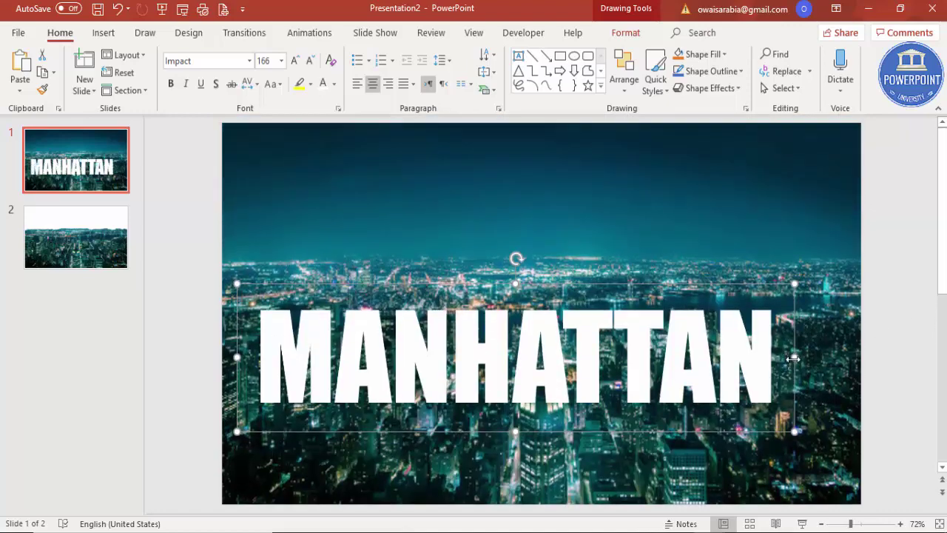
pyautogui.moveTo(794, 358); pyautogui.dragTo(859, 368)
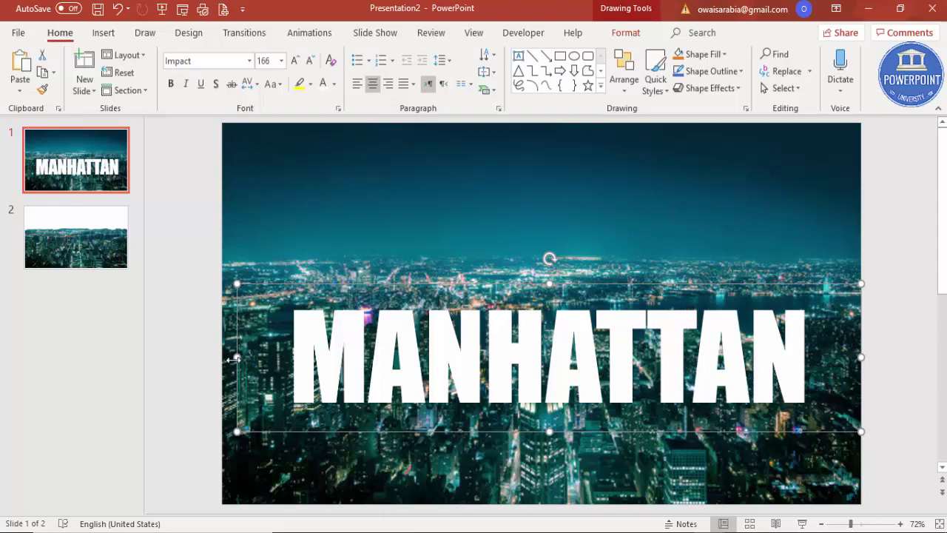
pyautogui.moveTo(234, 359); pyautogui.dragTo(222, 361)
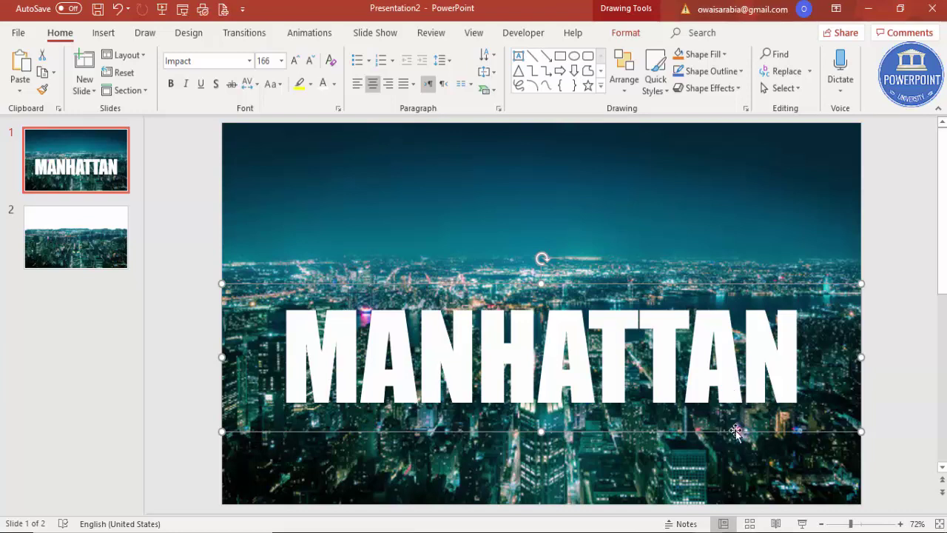
pyautogui.moveTo(738, 433); pyautogui.dragTo(733, 459)
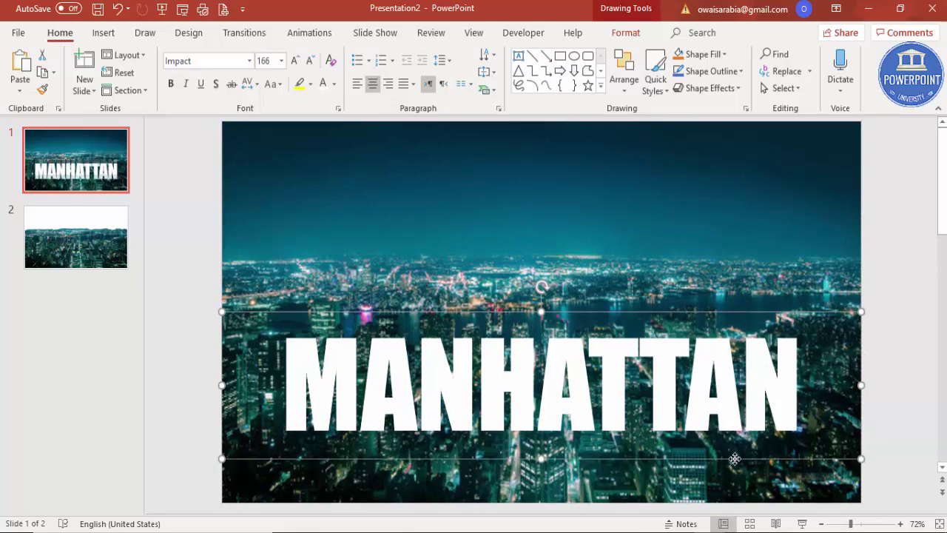
pyautogui.hotkey('ctrl', 'z')
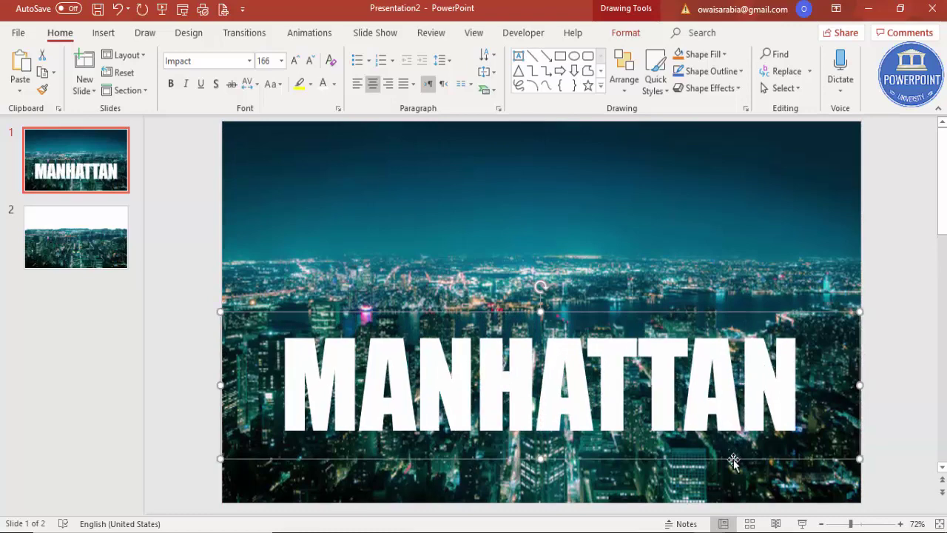
# Show the list of animations, add an Up motion path to the MANHATTAN text box and extend the path's end into the sky
pyautogui.click(316, 37)
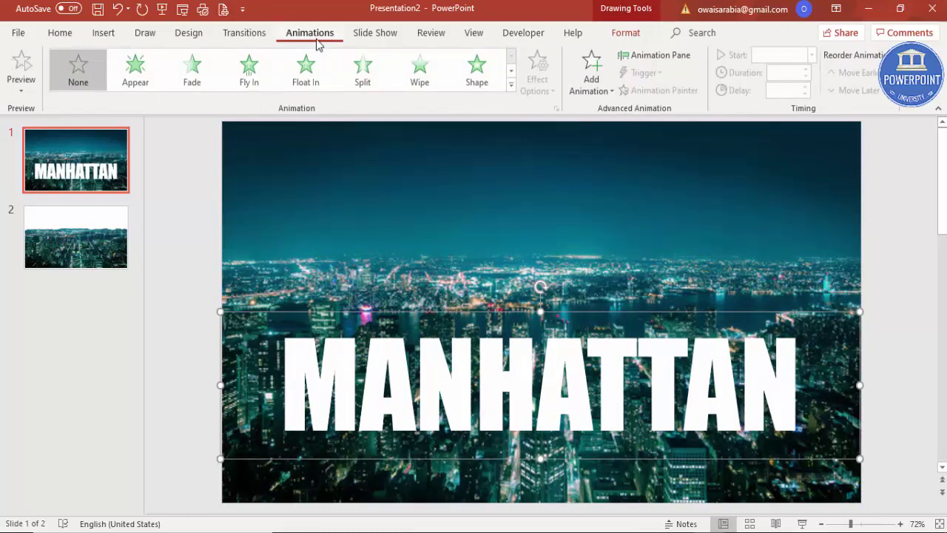
pyautogui.click(665, 57)
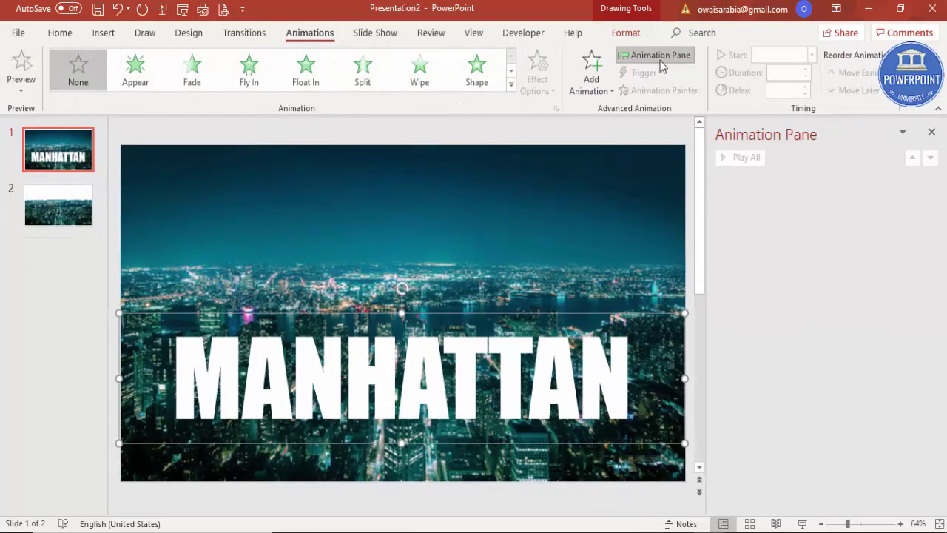
pyautogui.click(594, 95)
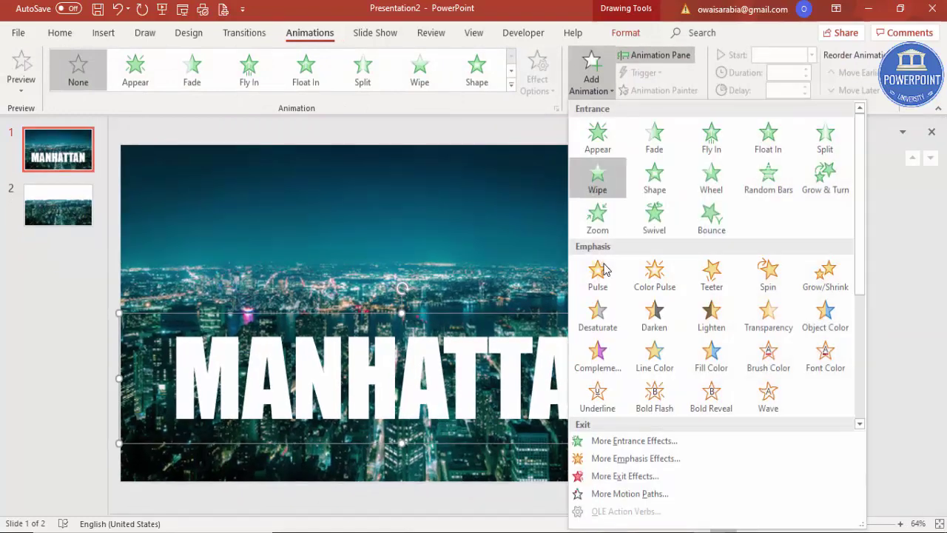
pyautogui.click(616, 498)
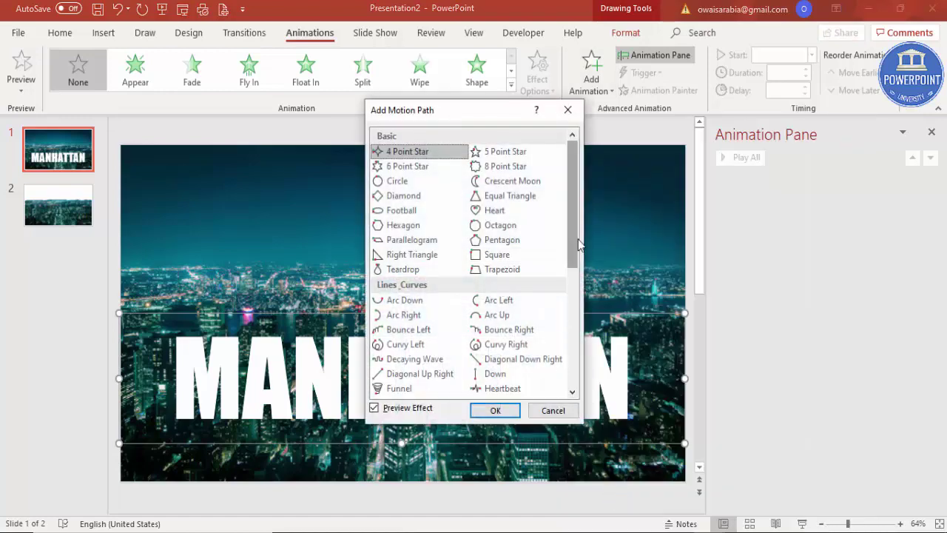
pyautogui.moveTo(576, 214); pyautogui.dragTo(576, 329)
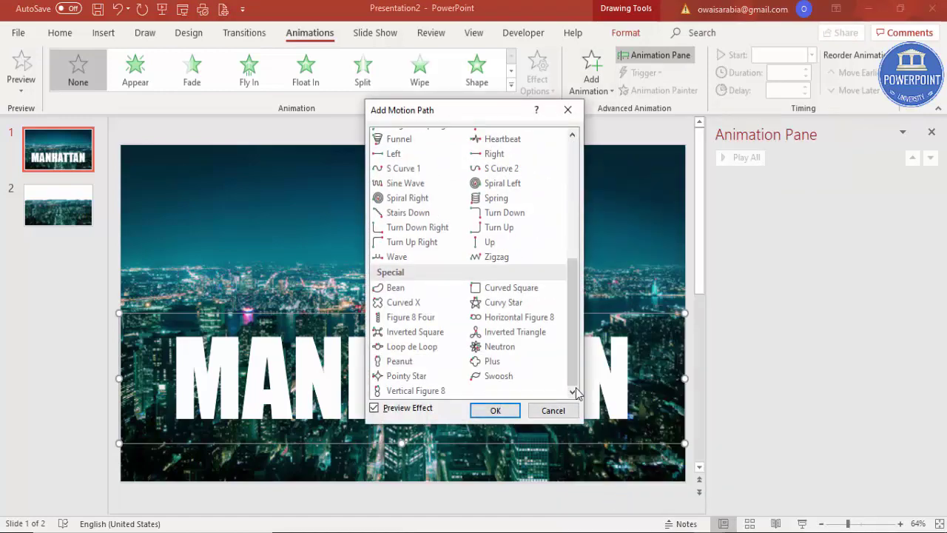
pyautogui.click(499, 242)
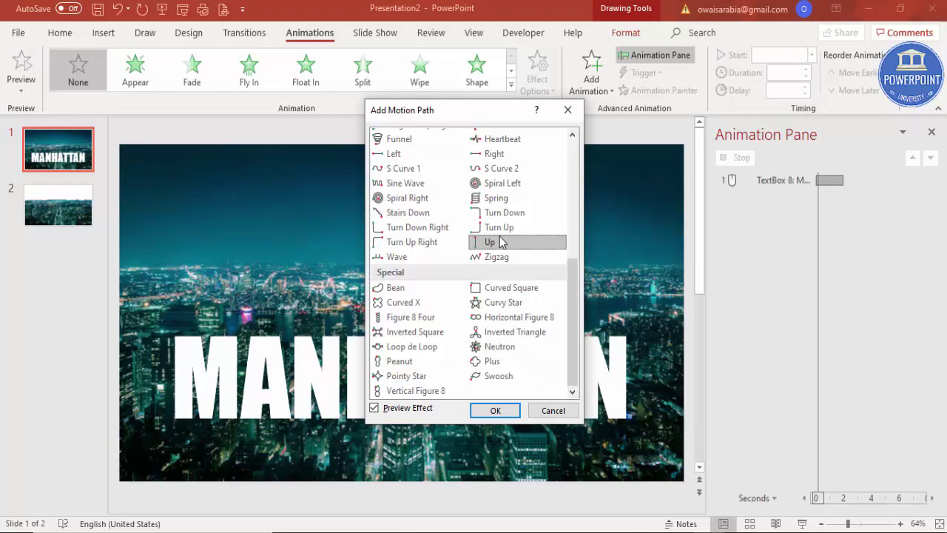
pyautogui.click(495, 412)
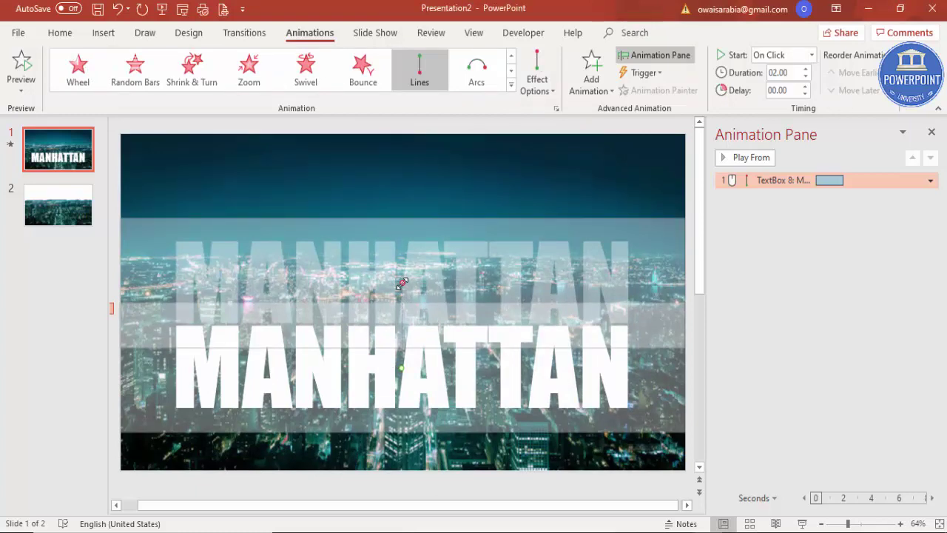
pyautogui.moveTo(401, 282); pyautogui.dragTo(400, 220)
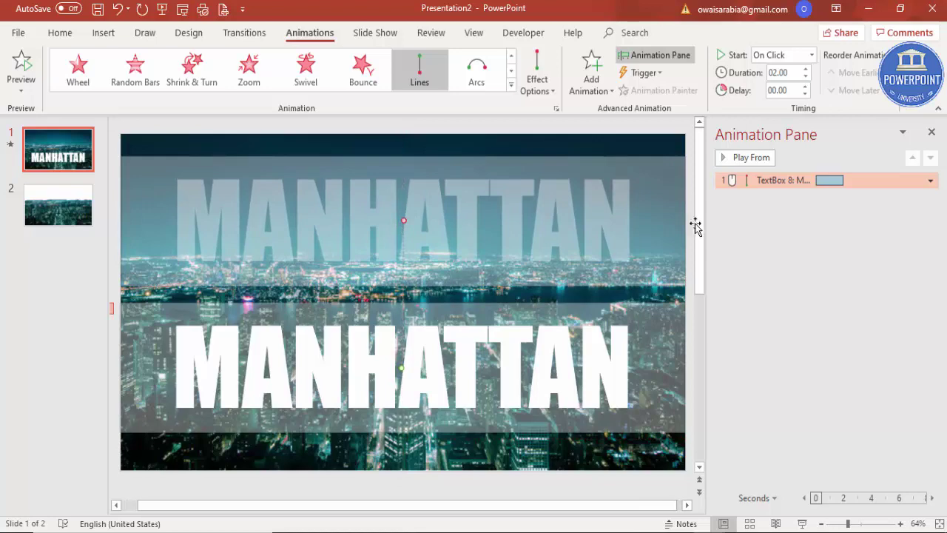
# Set the Up motion path's smooth start and smooth end to 0 sec and its duration to 1 second (Fast)
pyautogui.doubleClick(741, 182)
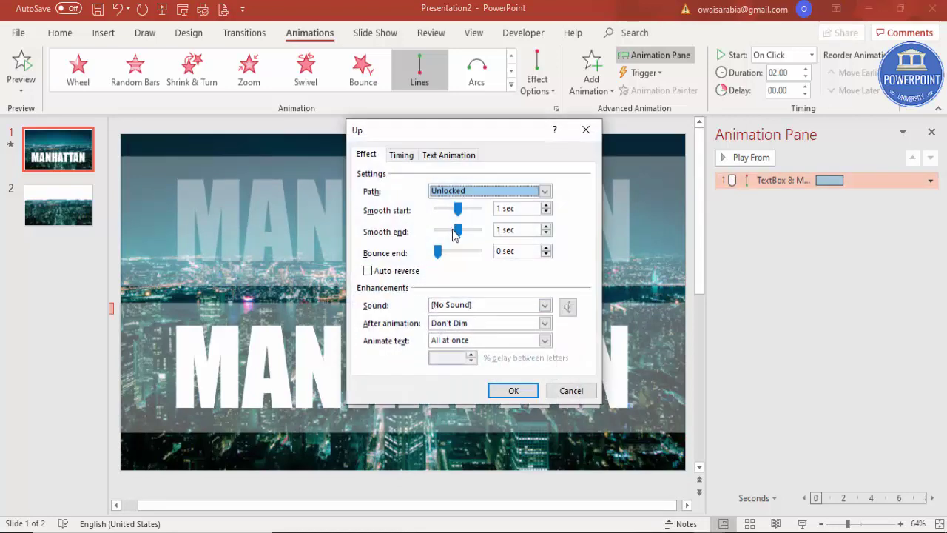
pyautogui.moveTo(457, 231); pyautogui.dragTo(435, 211)
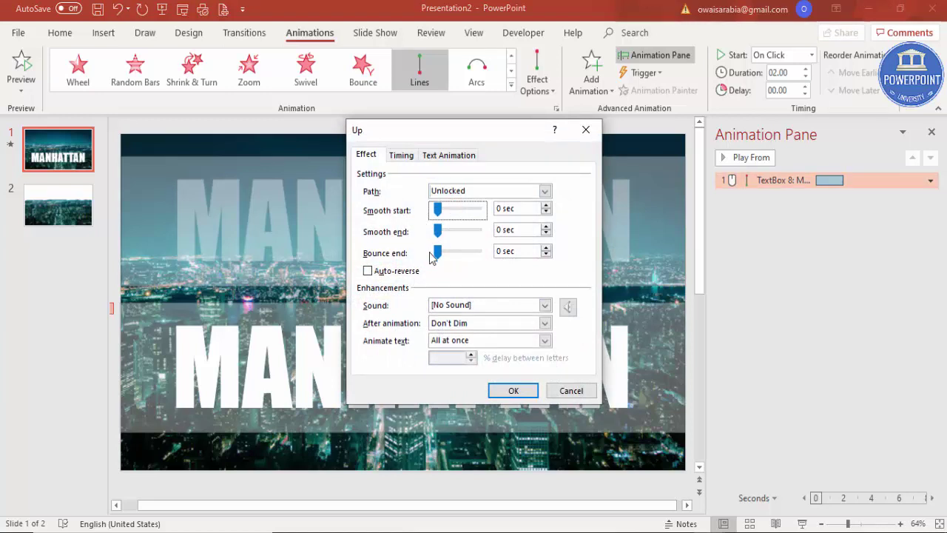
pyautogui.click(403, 156)
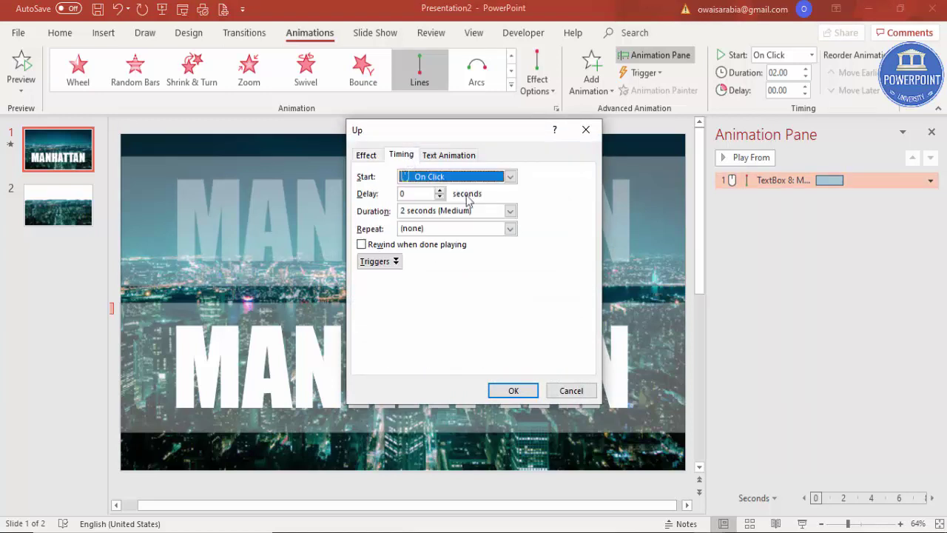
pyautogui.click(510, 212)
pyautogui.click(483, 266)
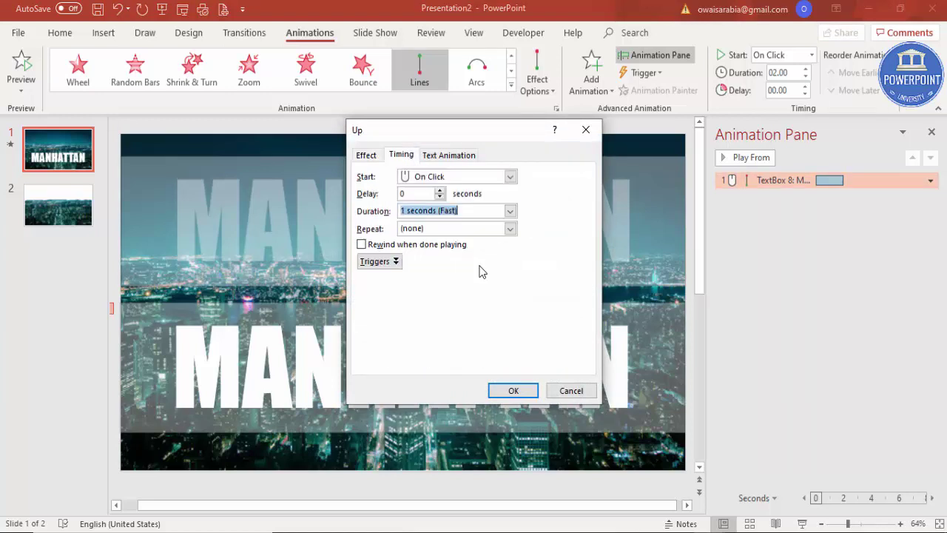
# Give the Up motion path a bounce end of 0.28 sec and apply the effect settings
pyautogui.click(368, 154)
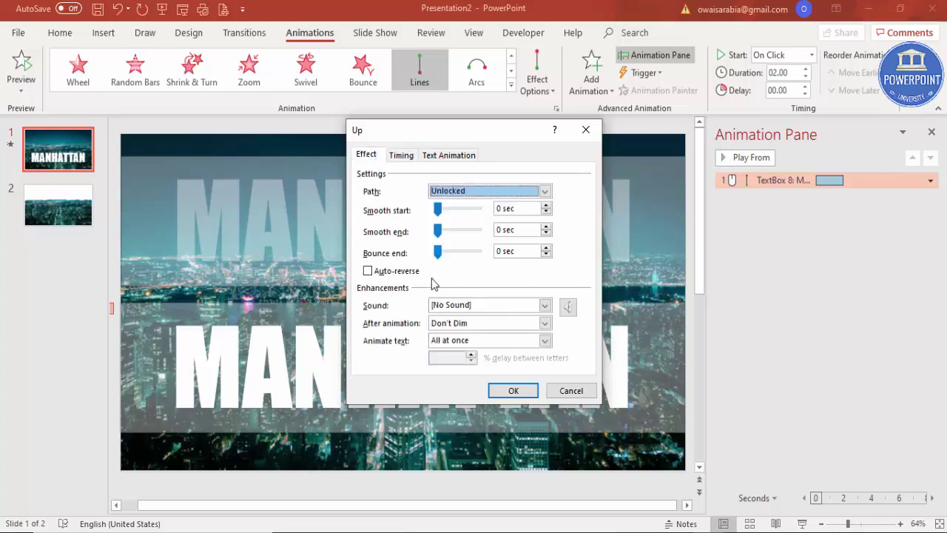
pyautogui.moveTo(437, 252); pyautogui.dragTo(449, 253)
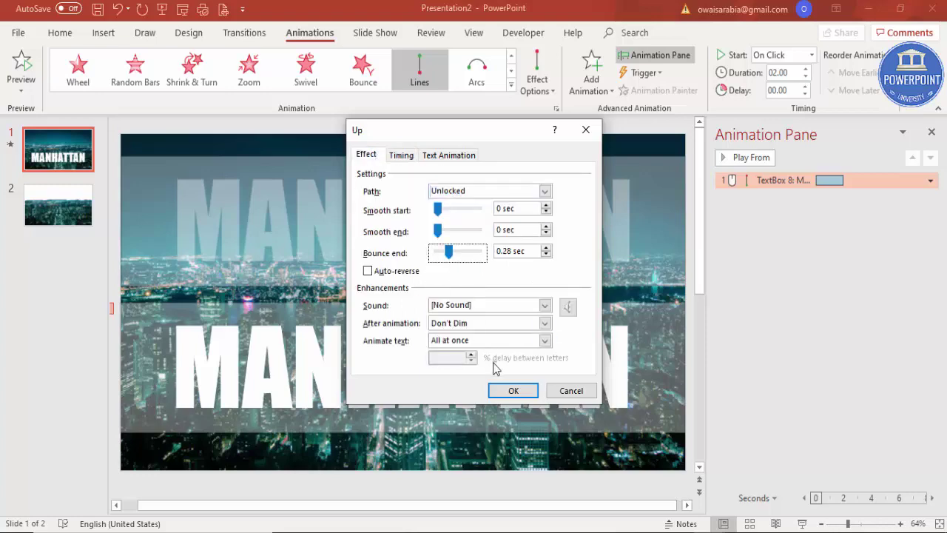
pyautogui.click(513, 391)
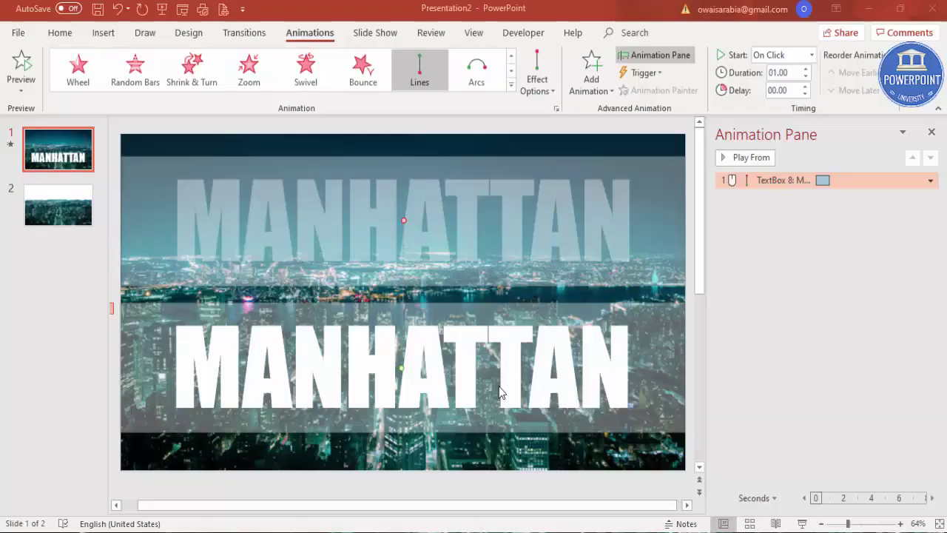
# Send the MANHATTAN text box backward one layer so it sits behind the cut-out city skyline
pyautogui.click(552, 489)
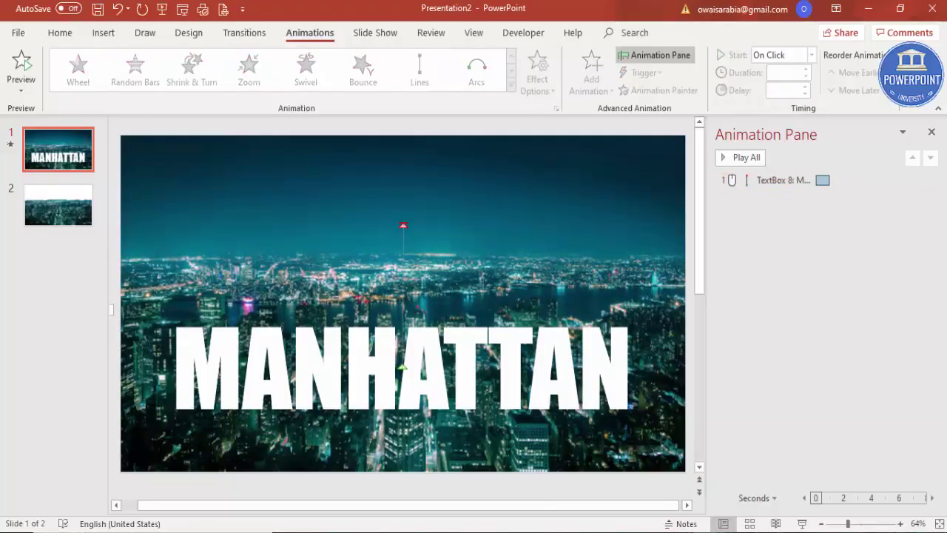
pyautogui.click(624, 349)
pyautogui.click(562, 305)
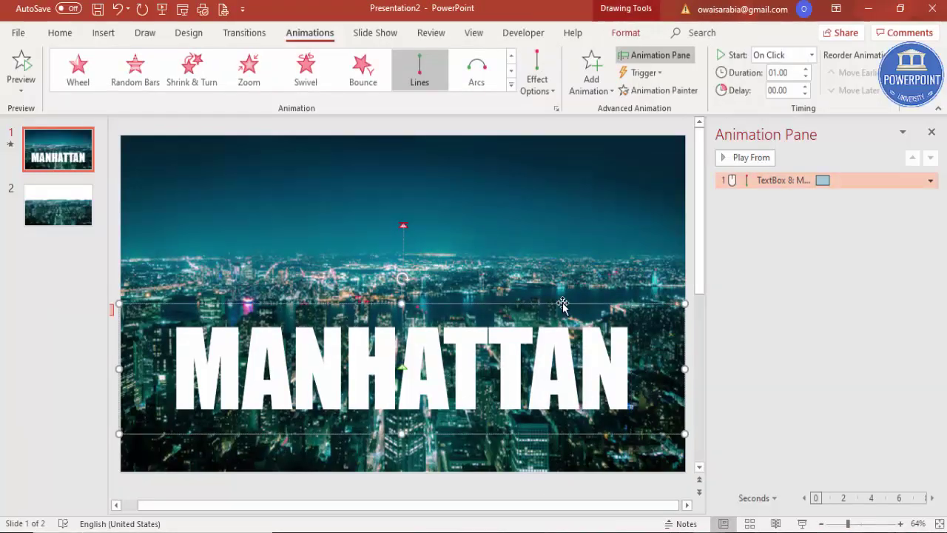
pyautogui.click(622, 37)
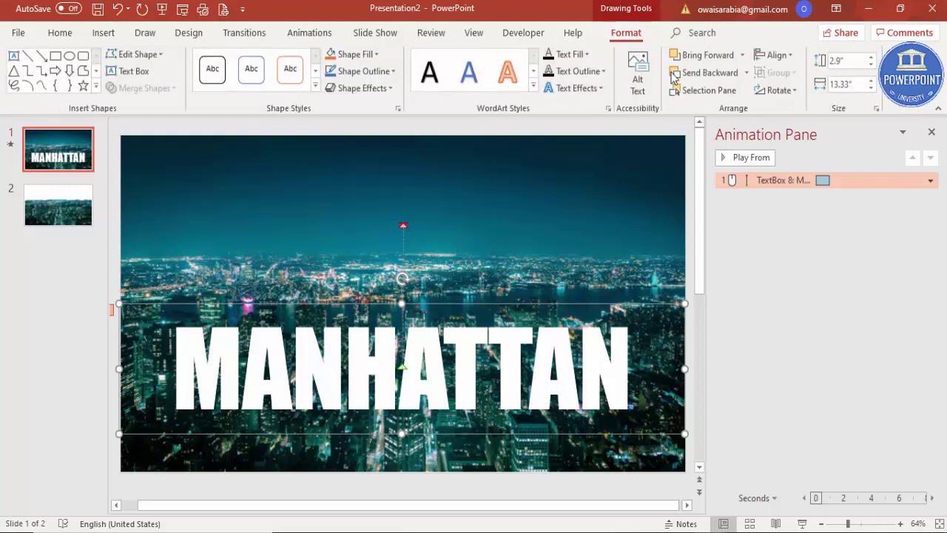
pyautogui.click(699, 77)
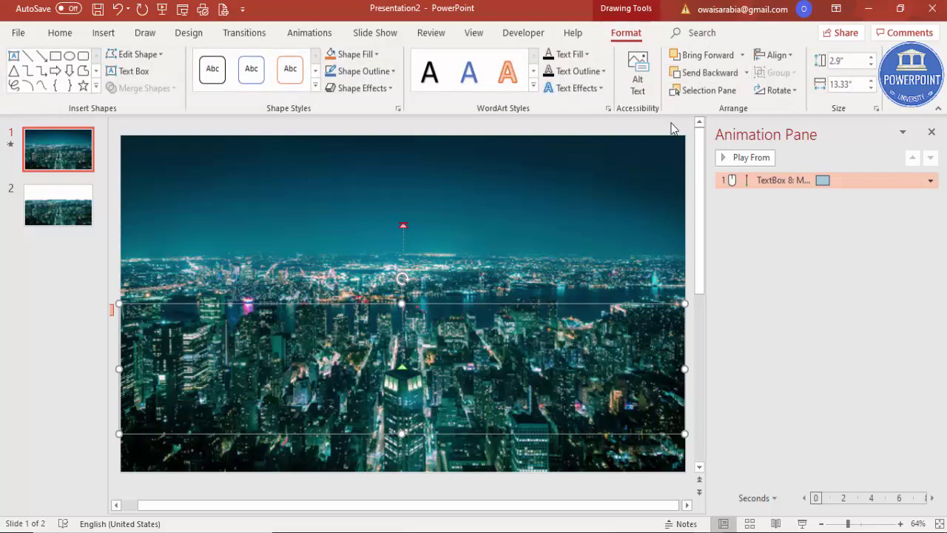
# Deselect the text box and play all of the slide's animations to preview the title's rise
pyautogui.click(672, 124)
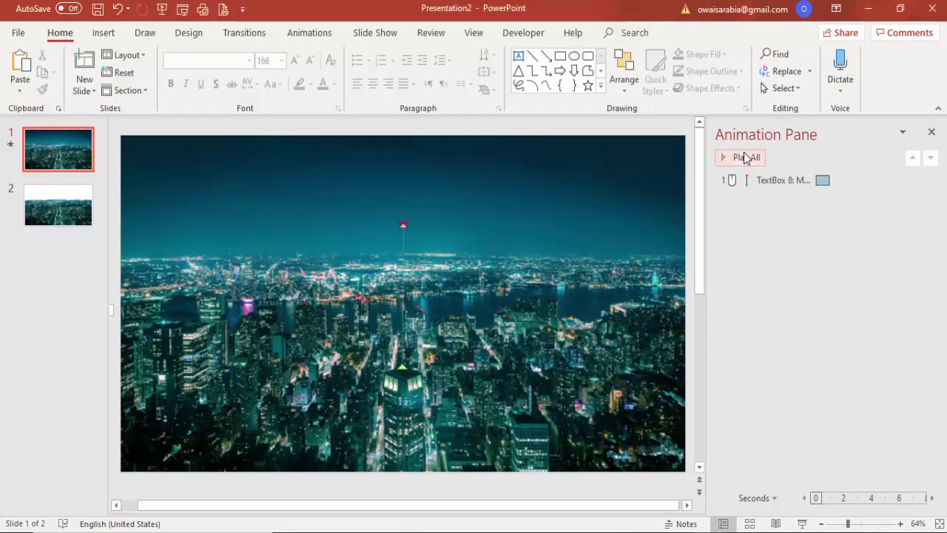
pyautogui.click(746, 158)
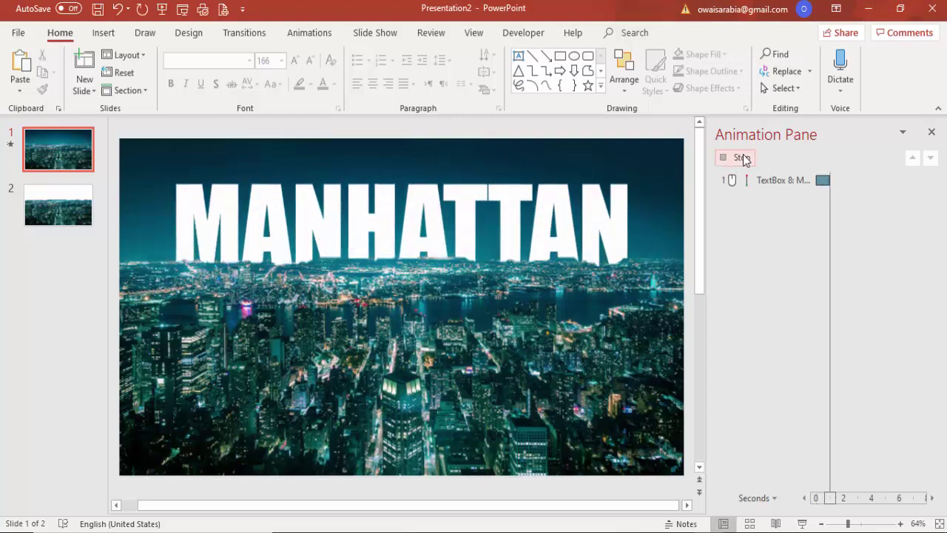